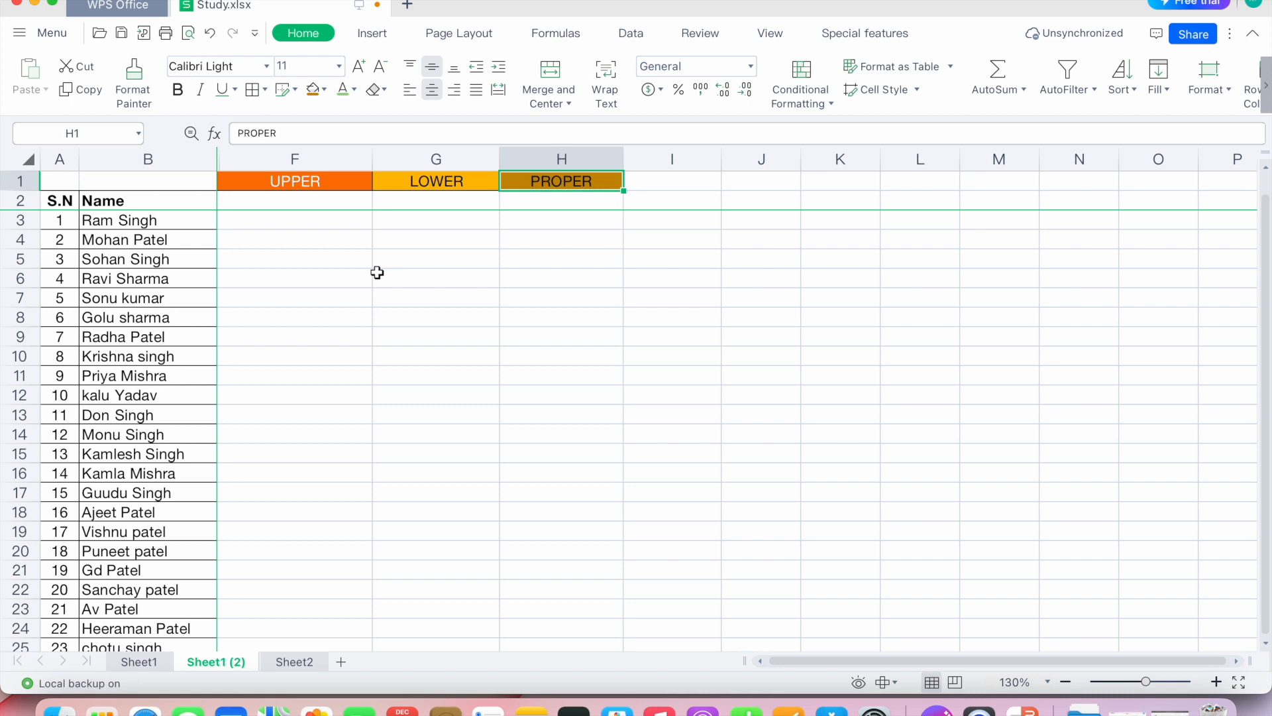
click(332, 184)
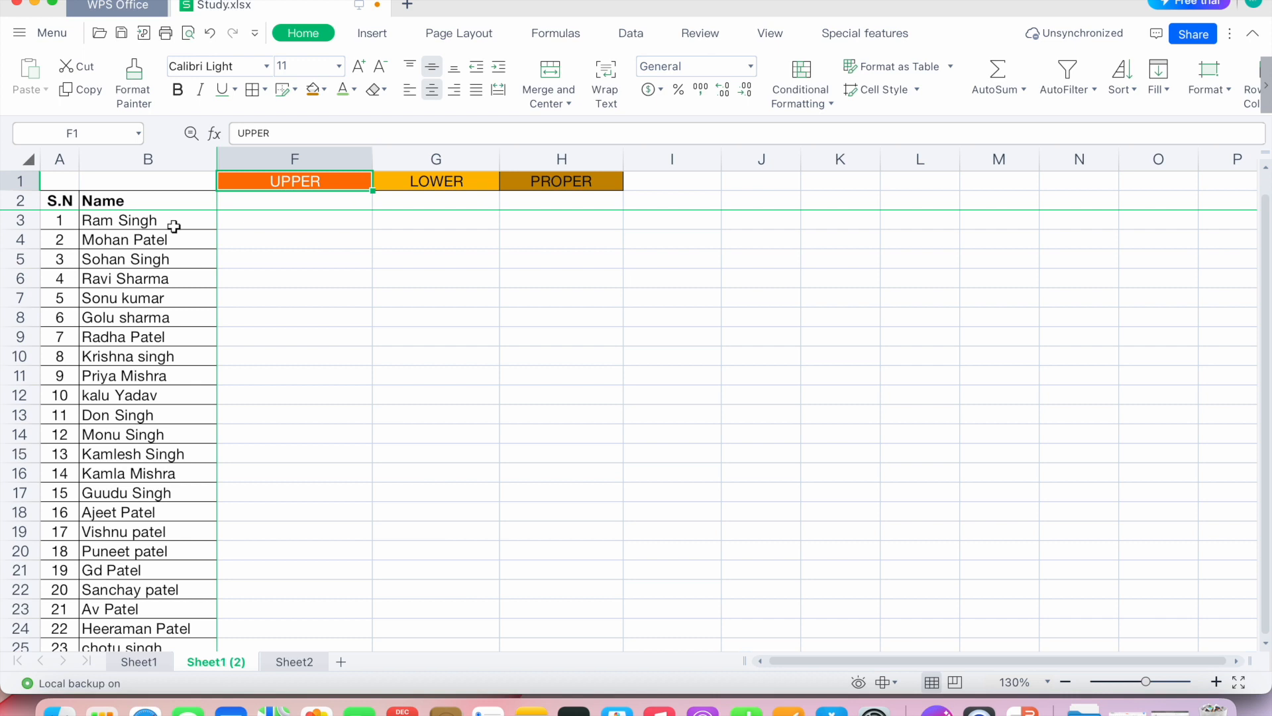
click(422, 181)
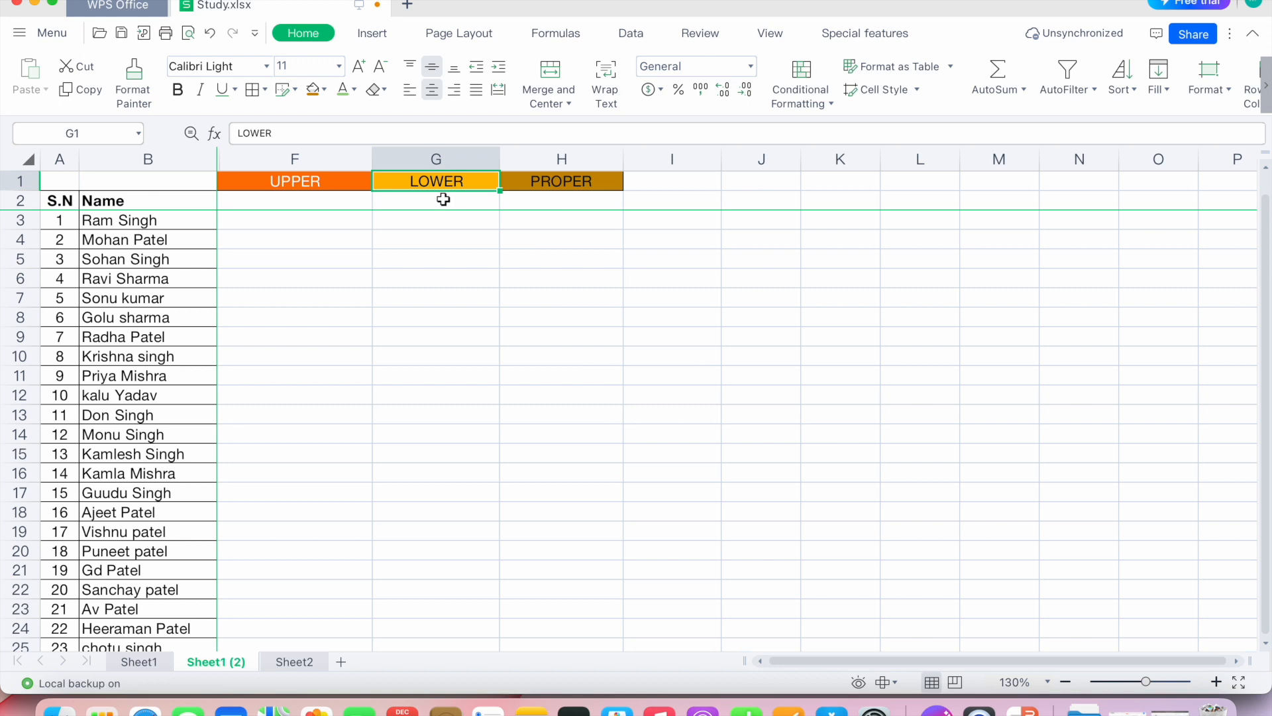
click(551, 186)
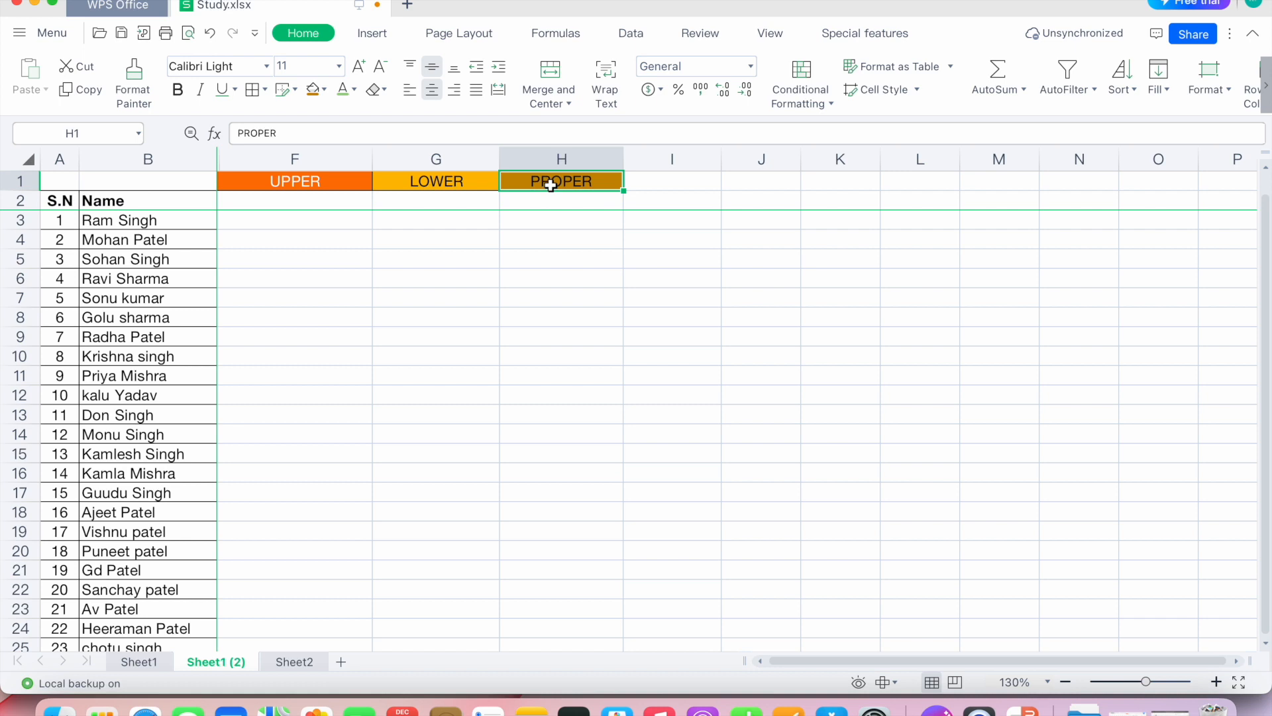
click(564, 196)
click(564, 183)
Step: Enter the formula =UPPER(B3) in cell F3 to convert the first name to uppercase
click(317, 205)
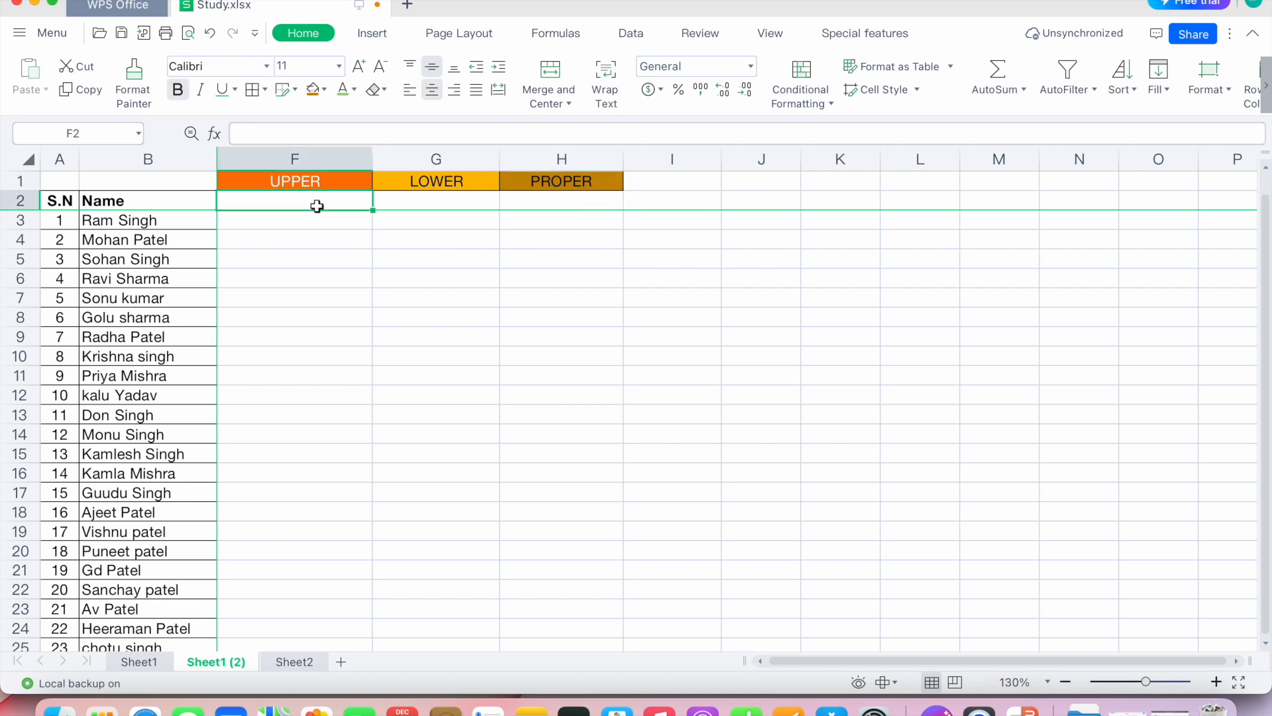
key(Down)
click(318, 206)
key(Down)
click(317, 206)
key(Down)
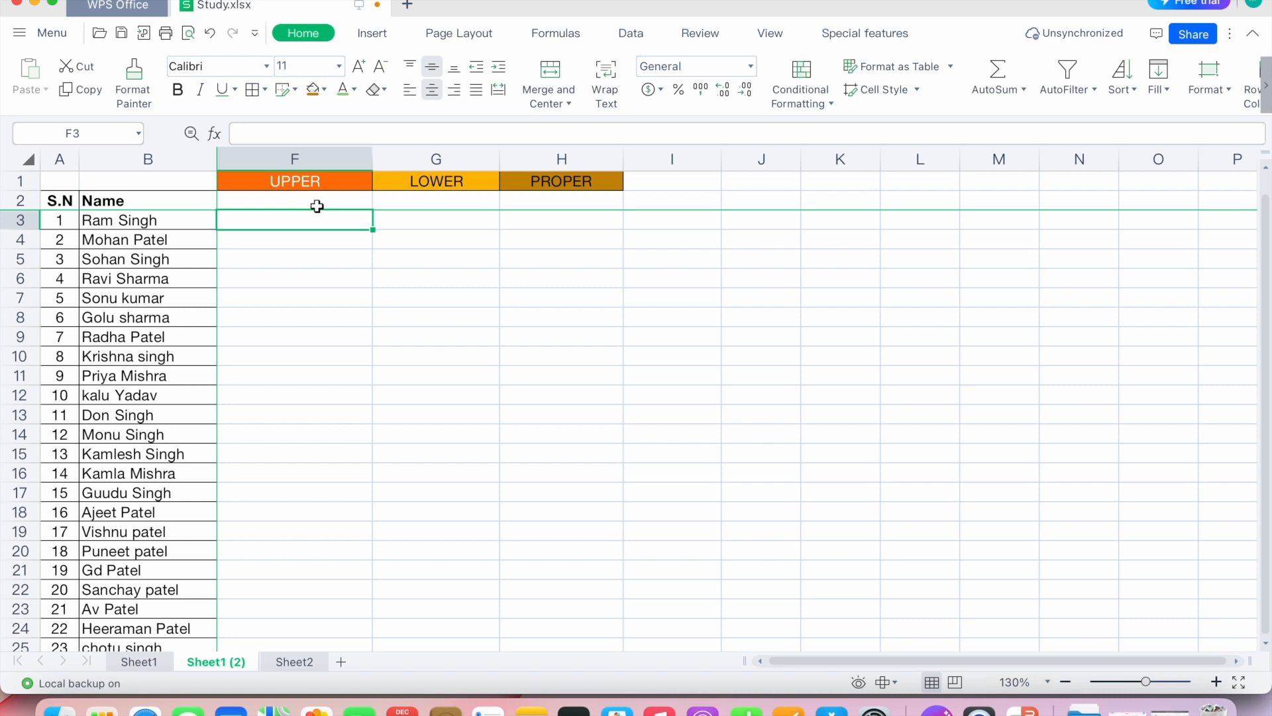
text(=)
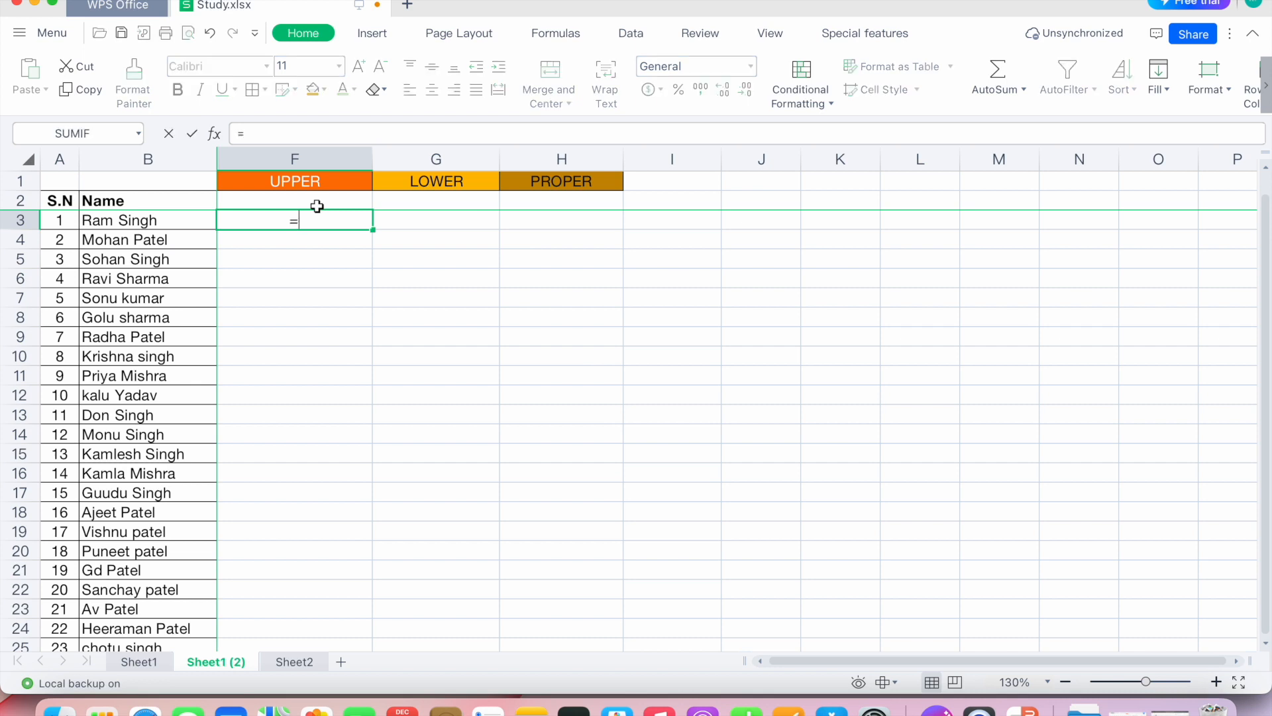
text(upp)
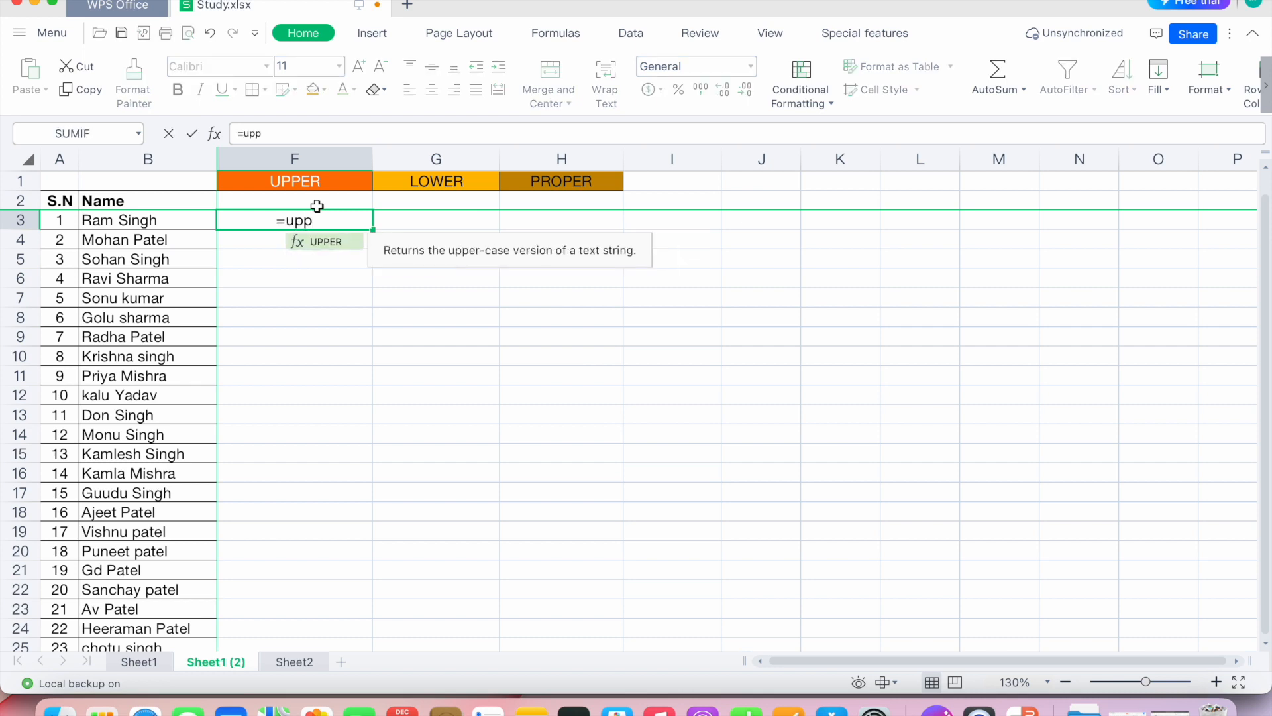
double_click(337, 241)
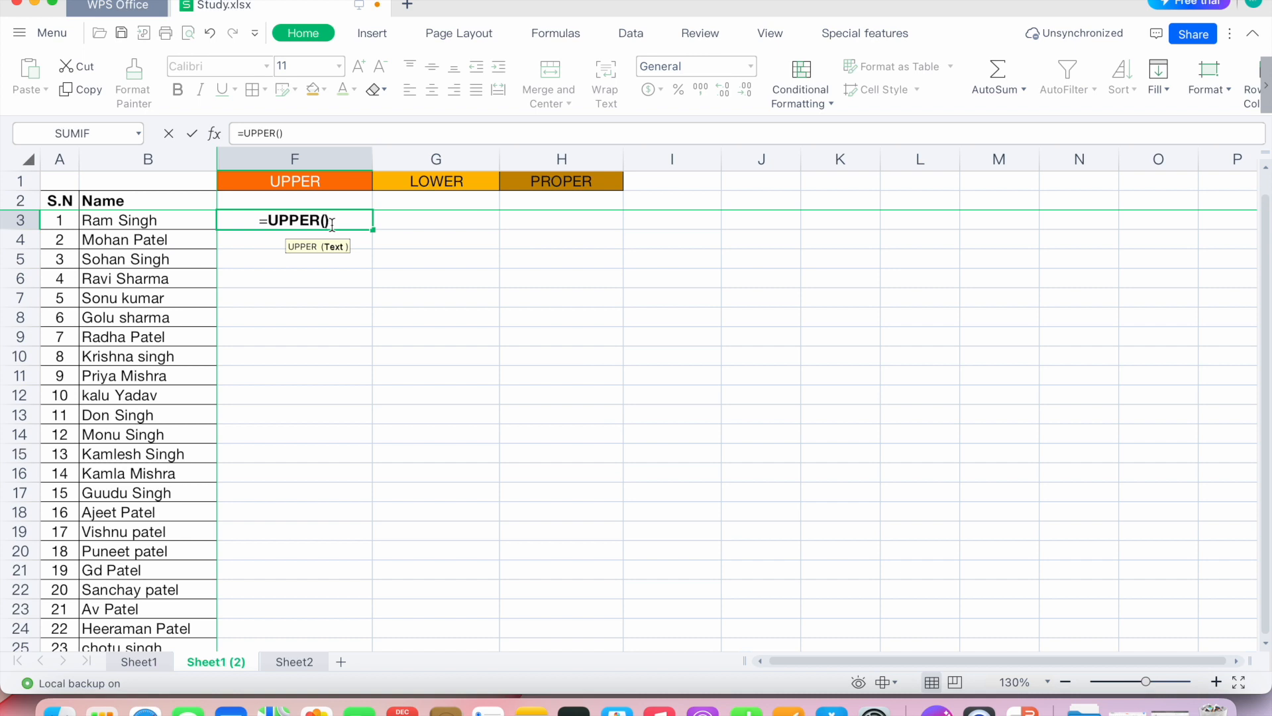
click(169, 222)
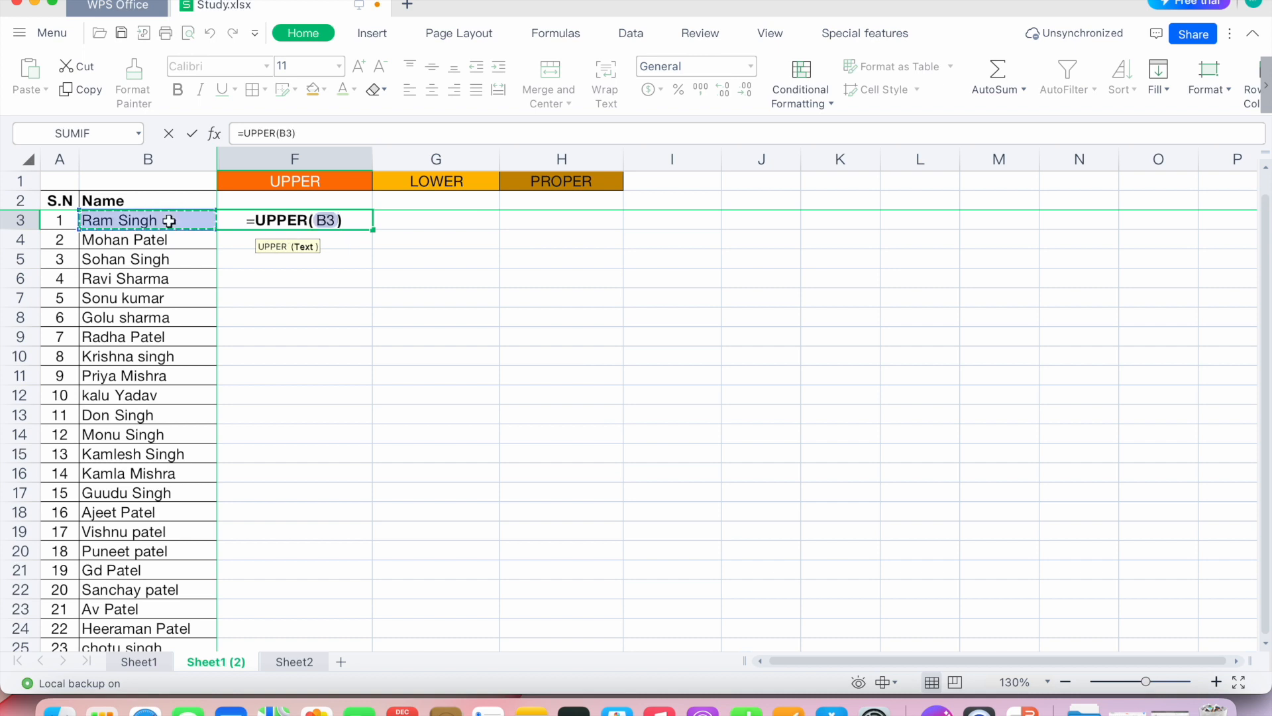
key(Return)
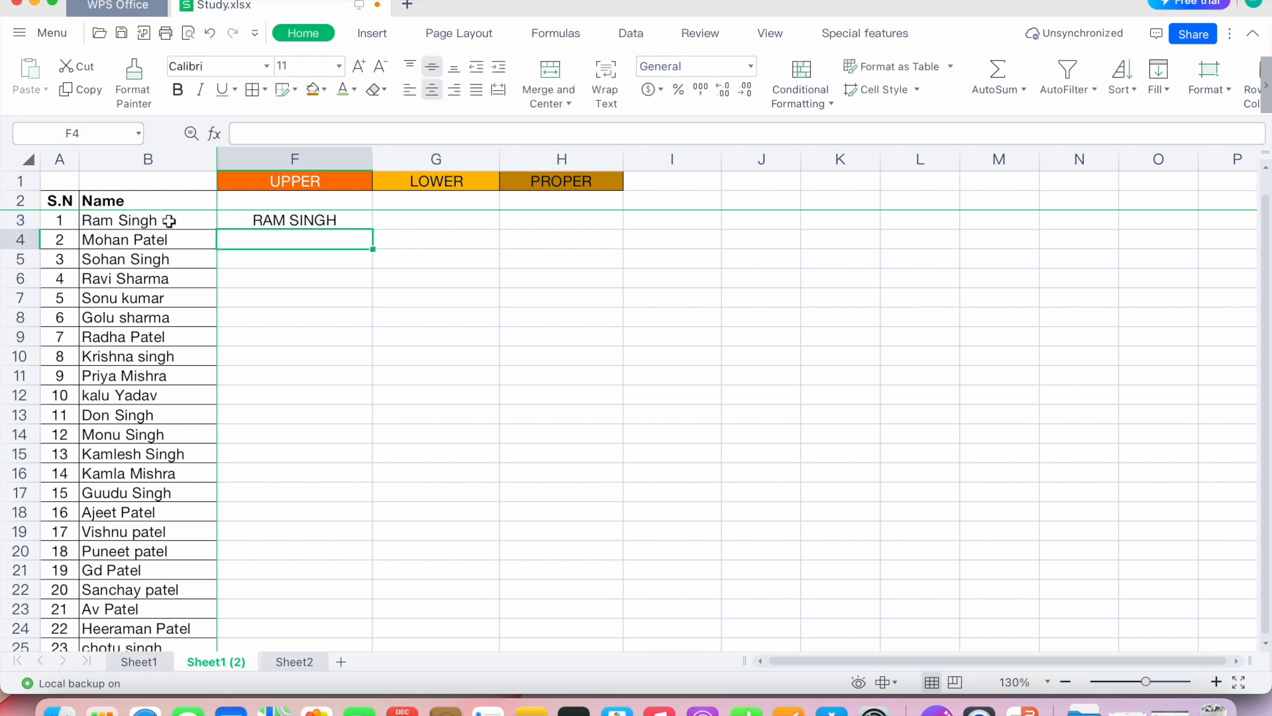
Step: Copy the UPPER formula from F3 down through F24 for the rest of the name list
click(166, 220)
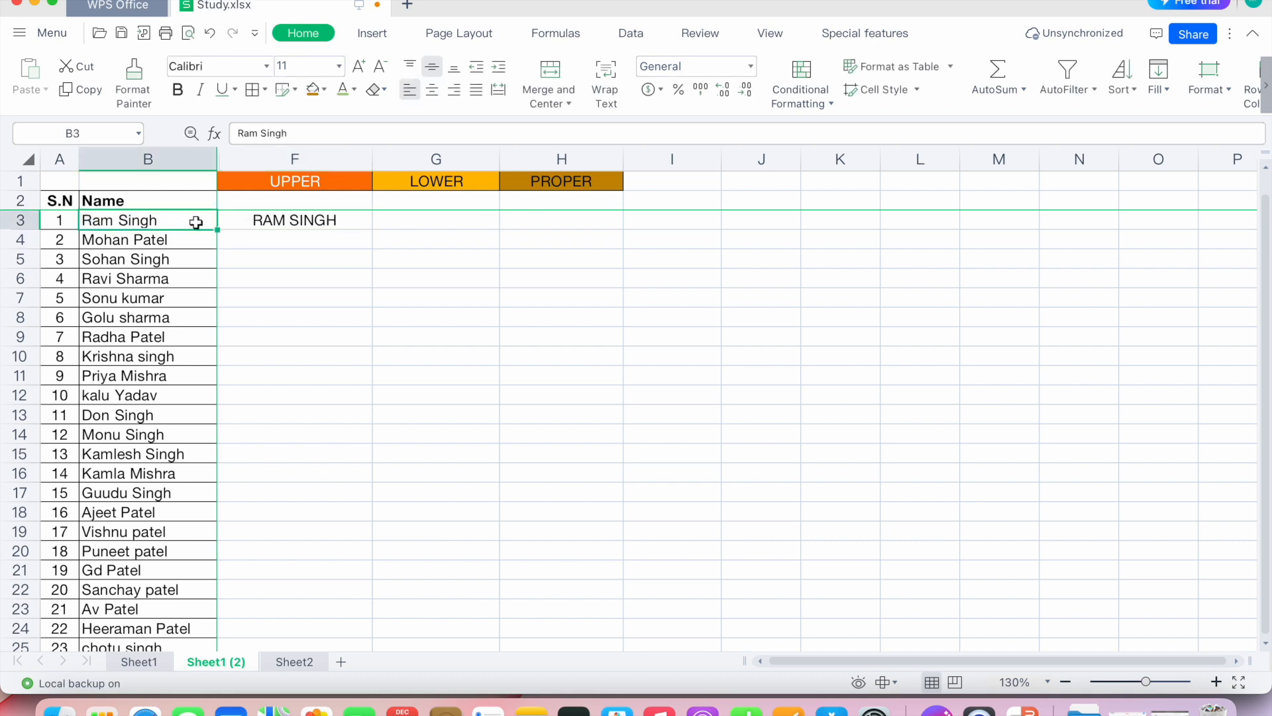
click(255, 220)
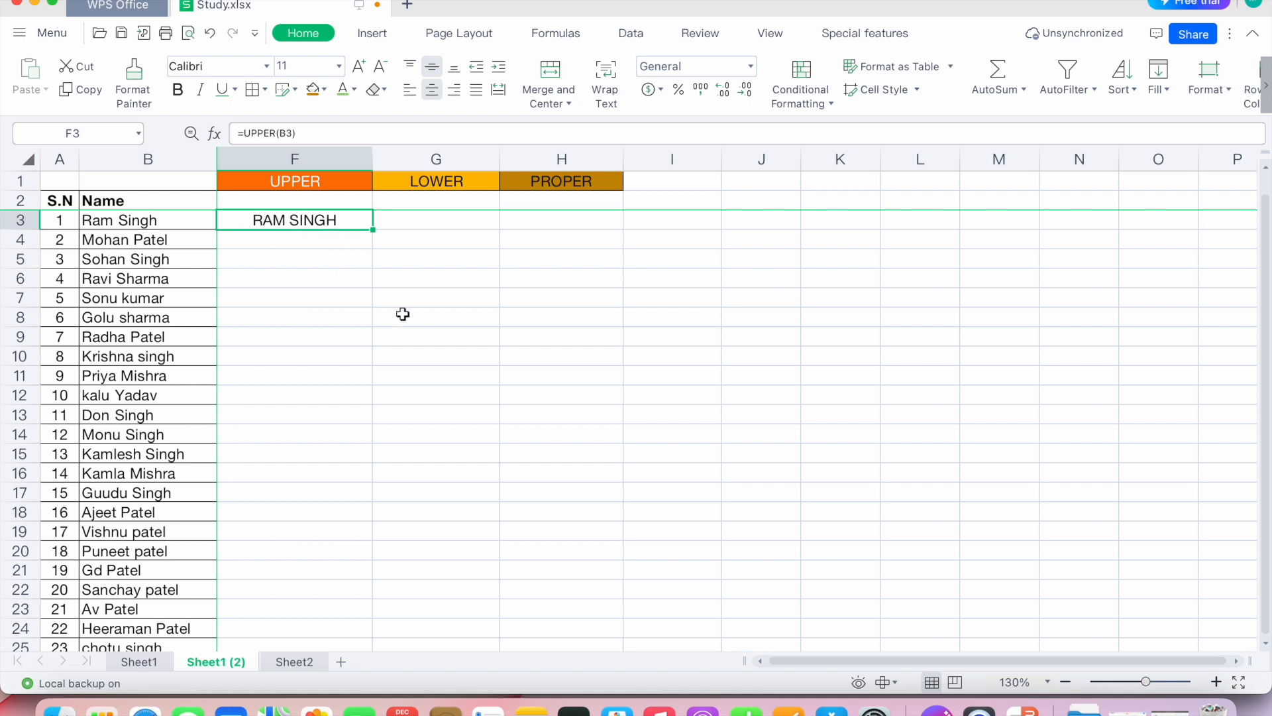
key(cmd+c)
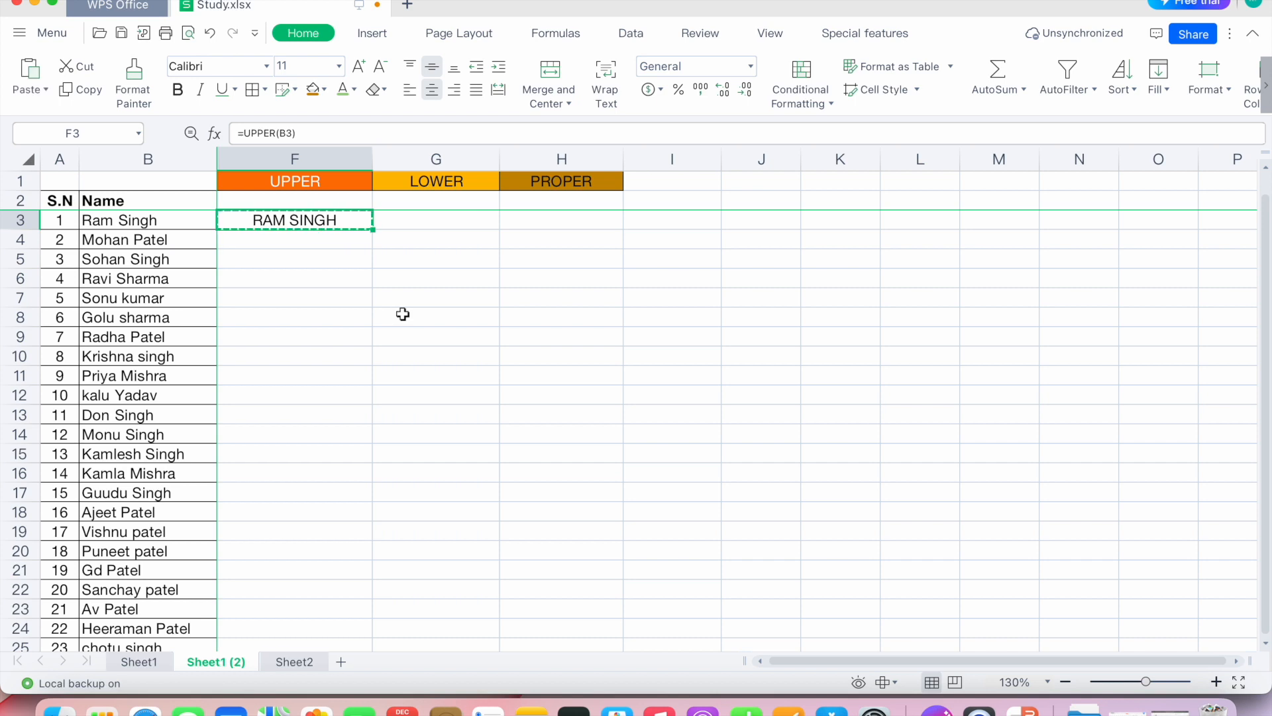
key(shift+Down)
key(shift+Down)
key(shift+Down)
key(shift+Down)
key(shift+Down)
key(shift+Down)
key(shift+Down)
key(shift+Down)
key(shift+Down)
key(shift+Down)
key(shift+Down)
key(shift+Down)
key(shift+Down)
key(shift+Down)
key(shift+Down)
key(shift+Down)
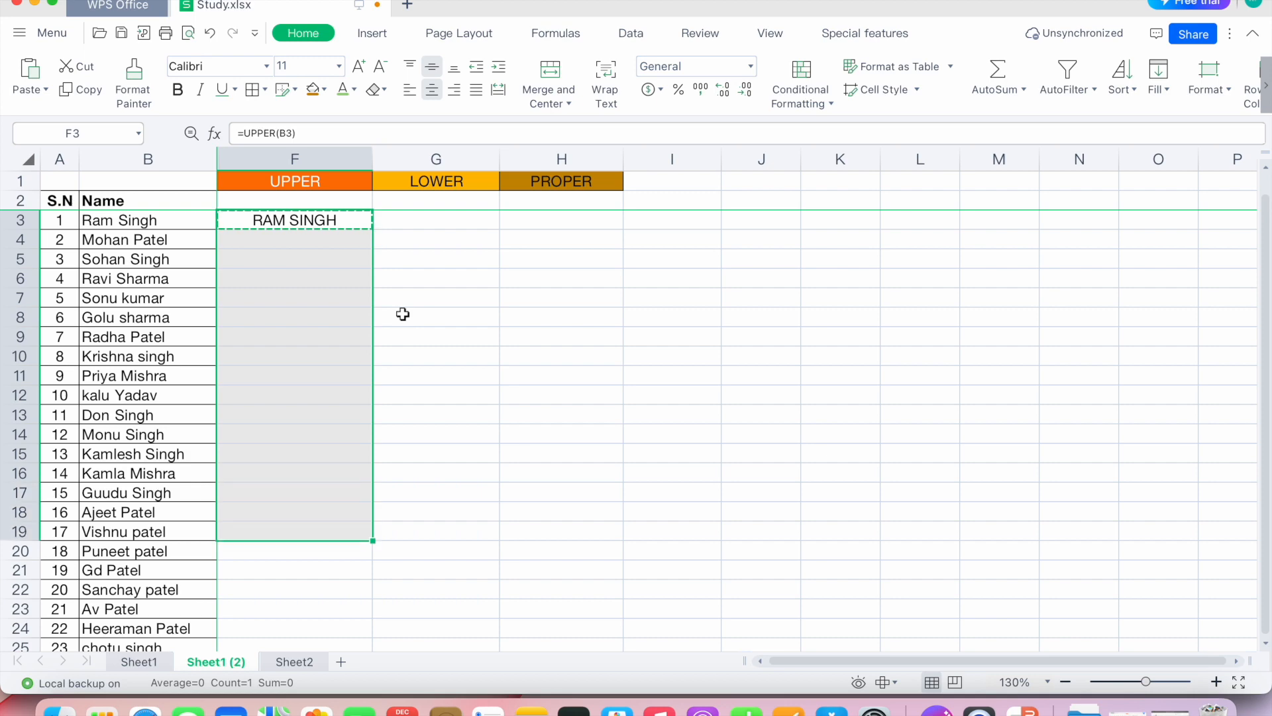
key(shift+Down)
key(shift+Down)
key(shift+Down)
key(shift+Down)
key(shift+Down)
key(cmd+v)
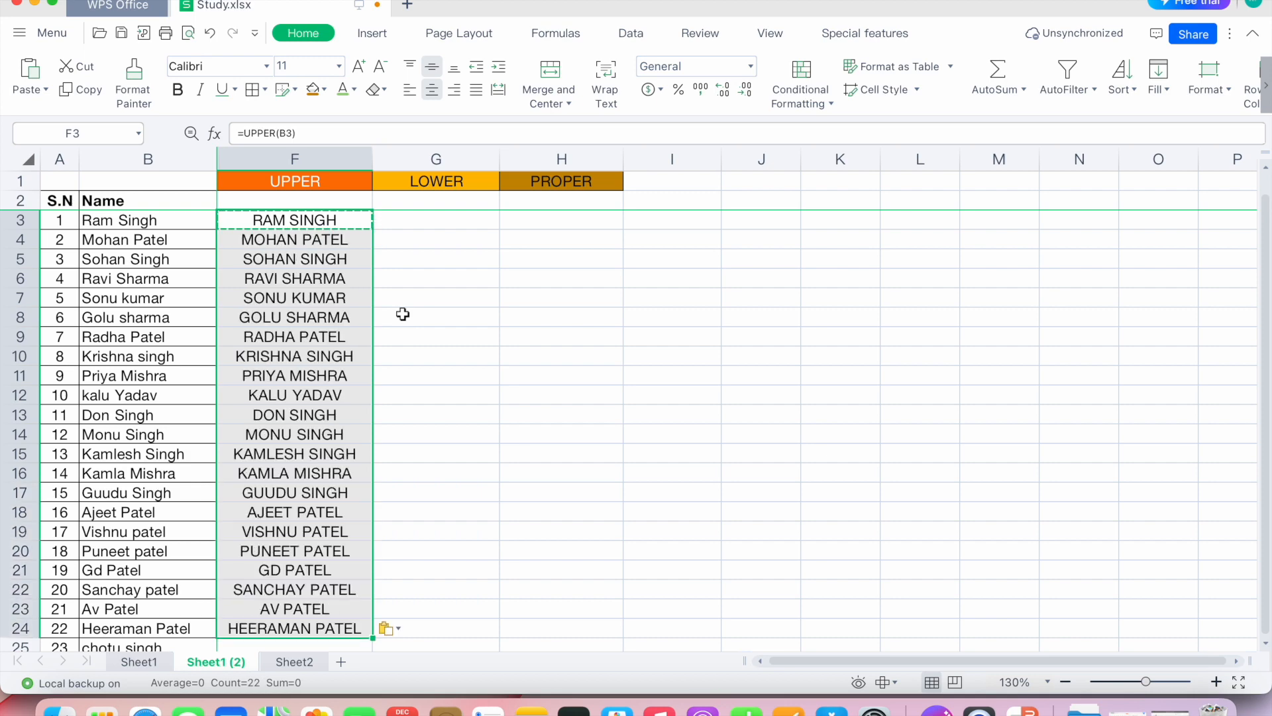
Step: Compare the original names in column B with their uppercase versions in column F
key(Down)
key(Down)
key(Down)
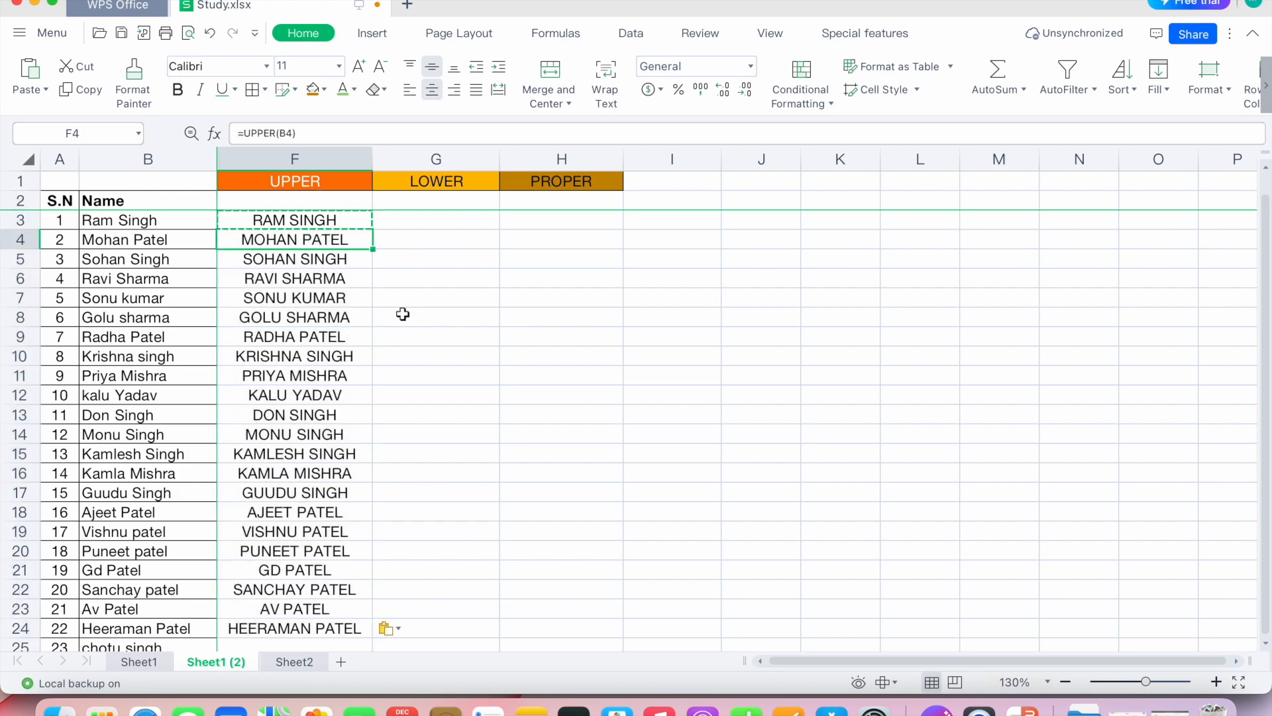
key(Left)
key(Down)
key(Down)
key(Down)
key(Down)
key(Down)
key(Down)
key(Down)
key(Down)
key(Down)
key(Down)
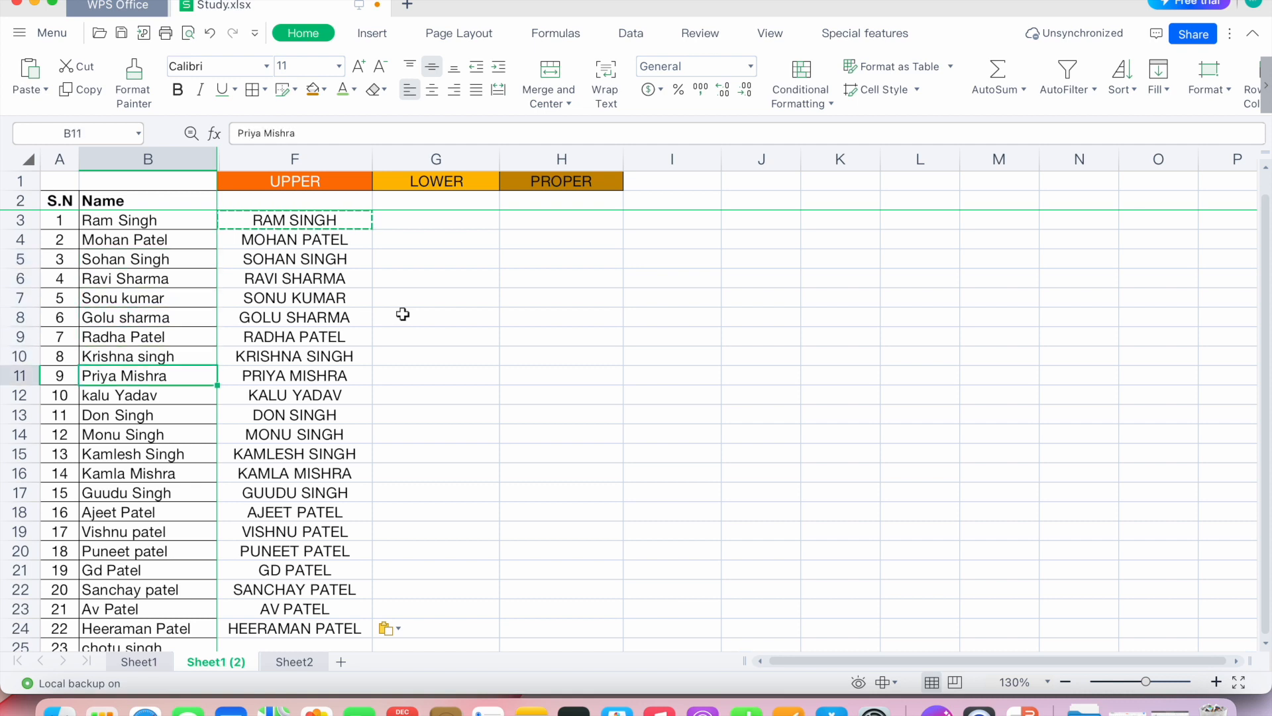
key(Up)
key(Up)
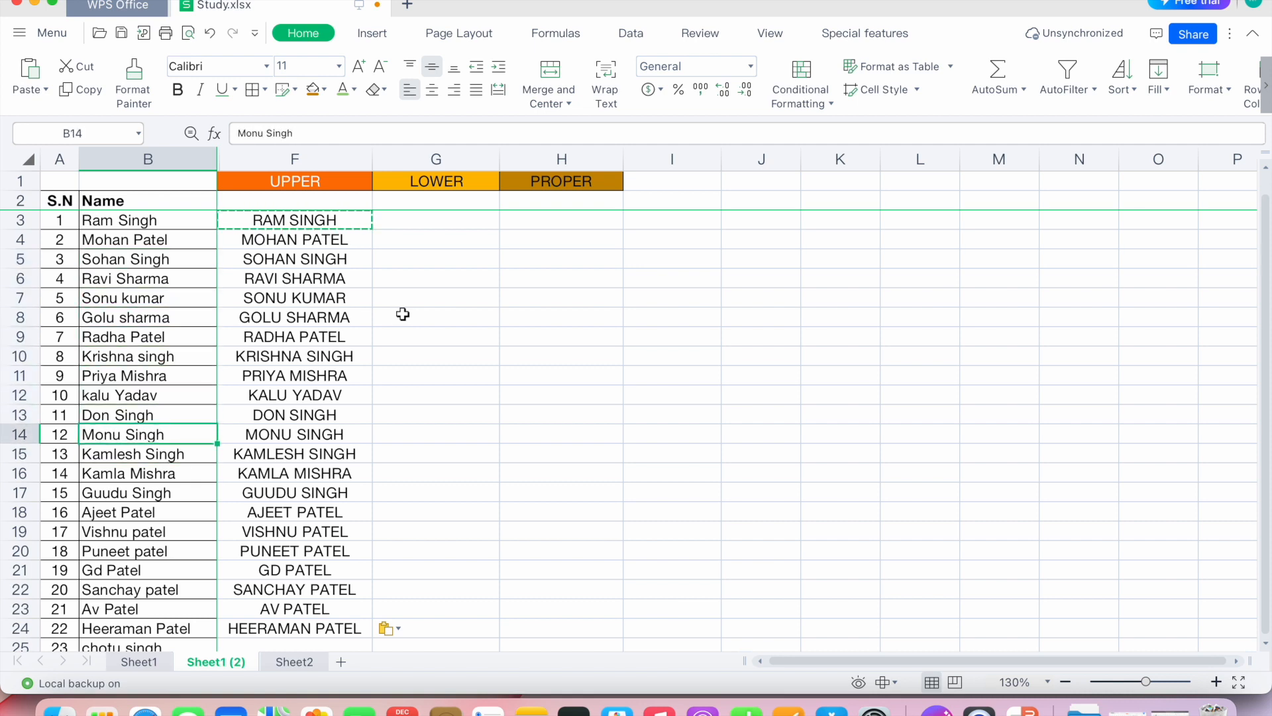
key(Right)
key(Up)
key(Up)
key(Up)
key(Up)
key(Up)
key(Up)
key(Up)
key(Up)
key(Up)
key(Up)
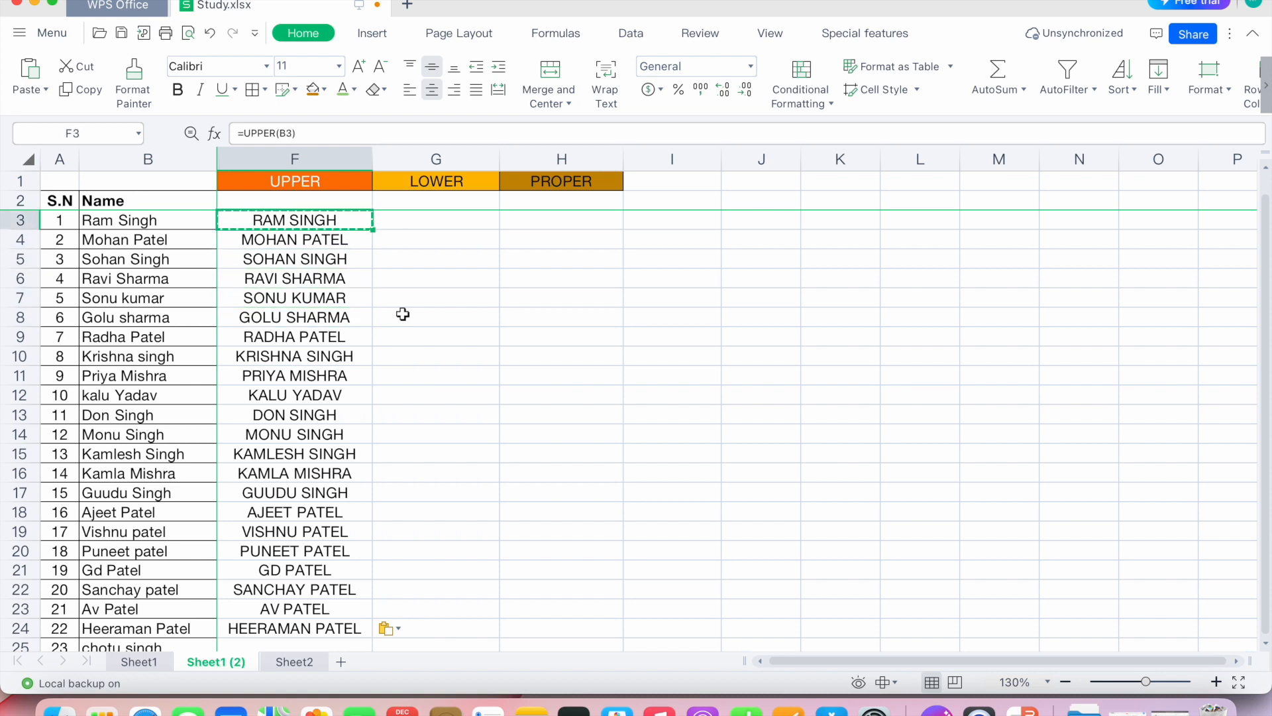
Step: Enter the formula =LOWER(F3) in cell G3 and centre the cell's contents horizontally
key(Down)
key(Down)
key(Right)
key(Up)
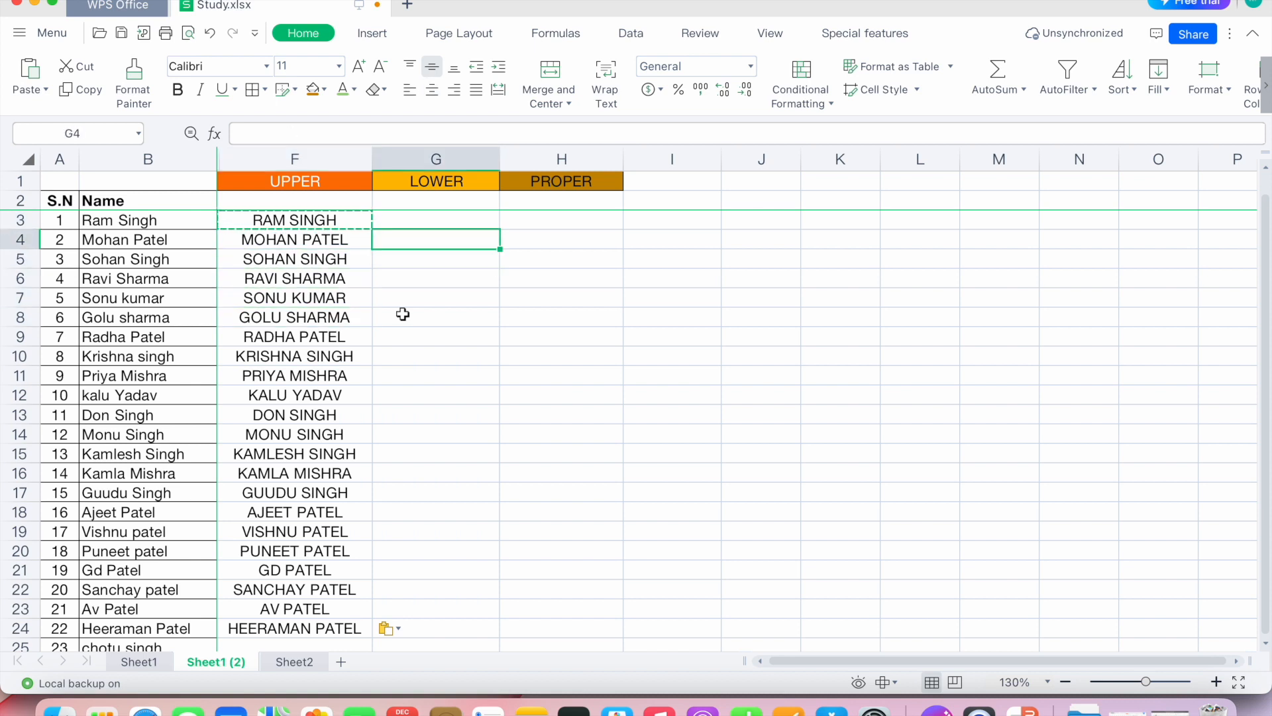
key(Up)
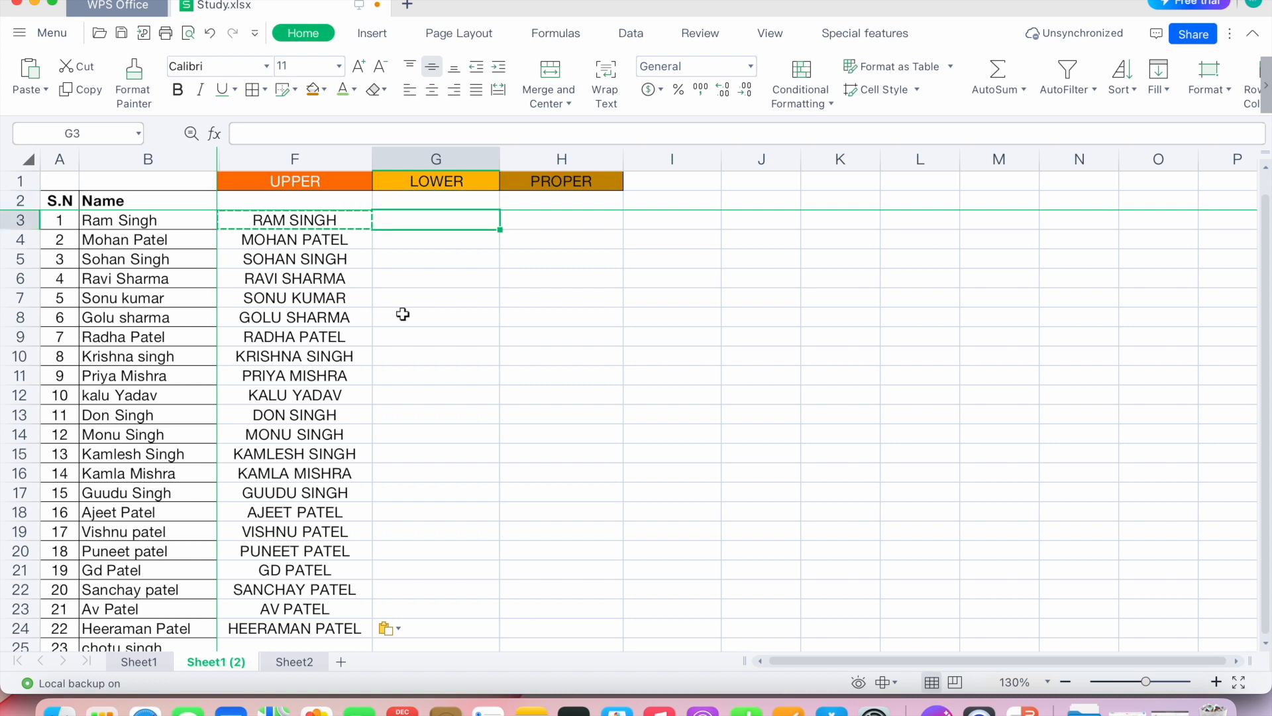
text(=)
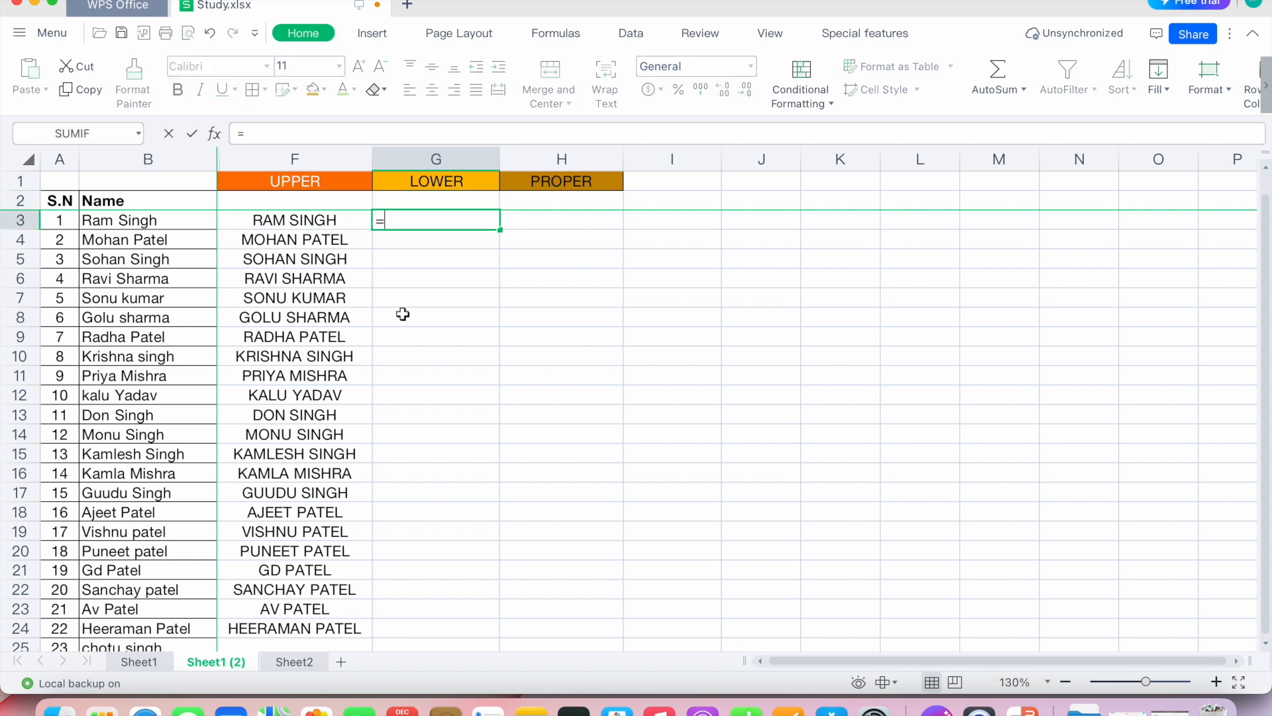
text(lowe)
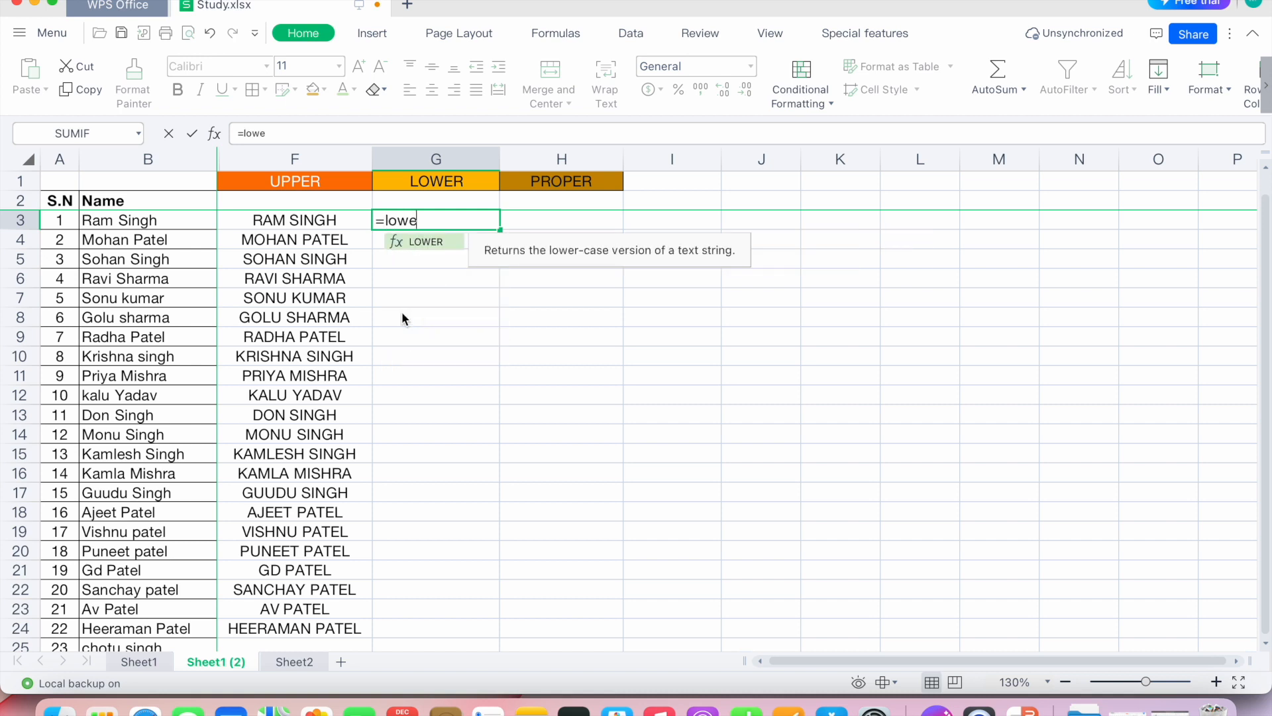
double_click(428, 242)
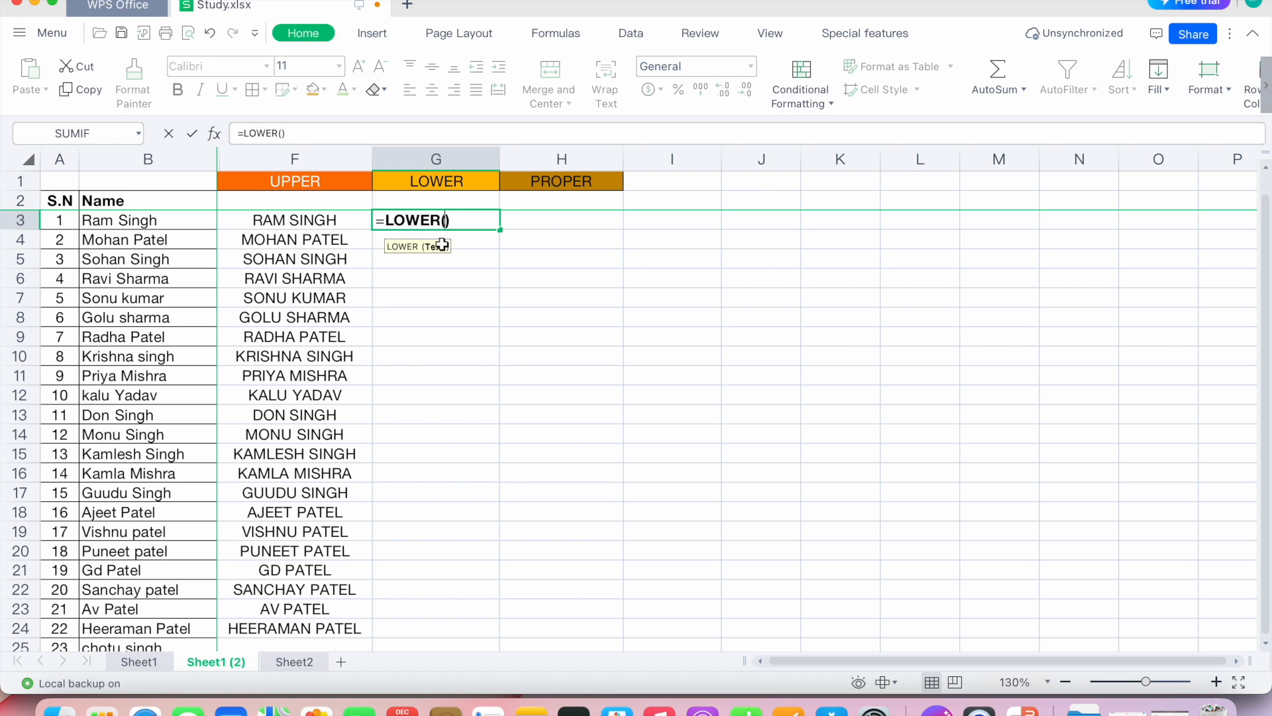
click(334, 222)
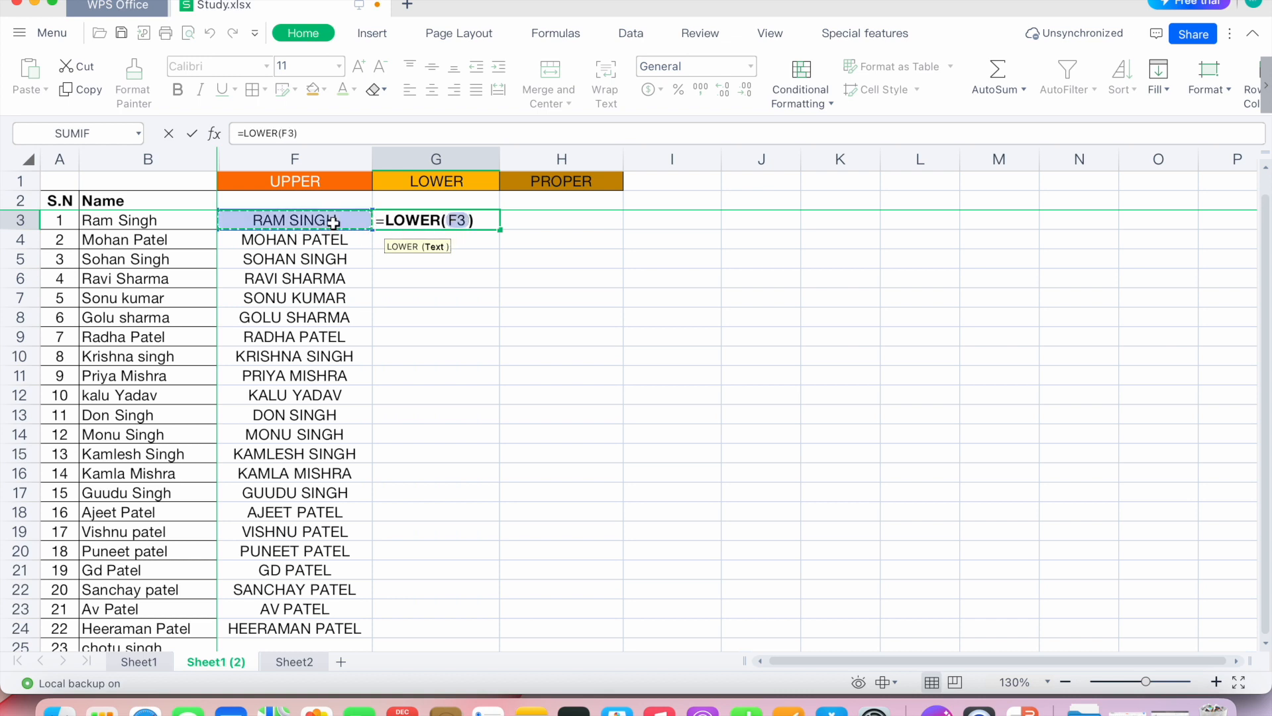
key(Return)
key(Up)
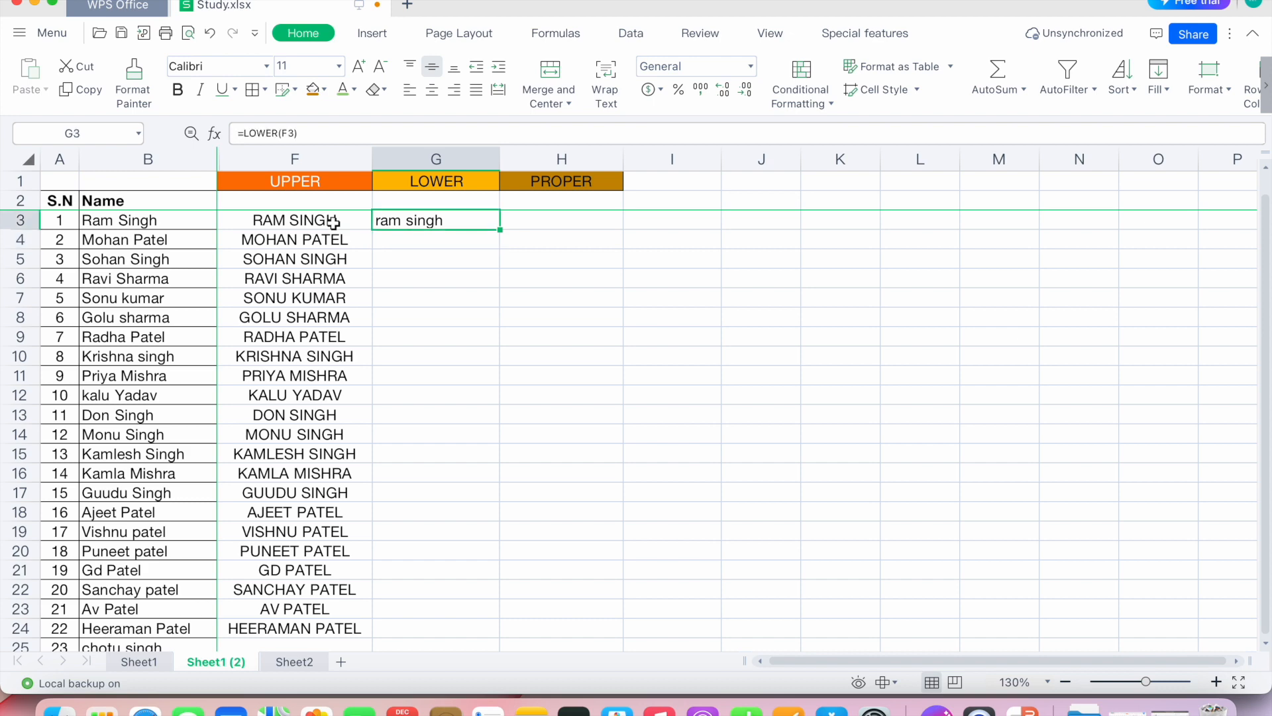
click(432, 90)
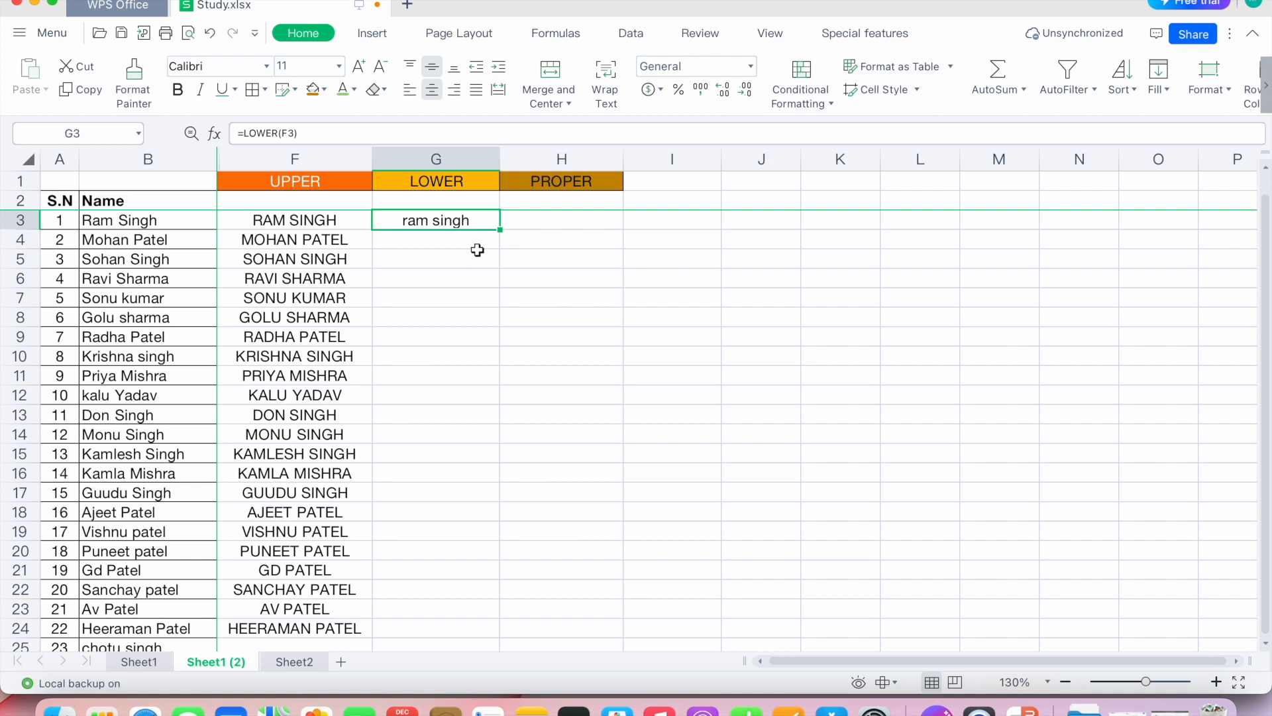
Step: Copy the LOWER formula from G3 down through G24
key(super+c)
key(shift+Down)
key(shift+Down)
key(shift+Down)
key(shift+Down)
key(shift+Down)
key(shift+Down)
key(shift+Down)
key(shift+Down)
key(shift+Down)
key(shift+Down)
key(shift+Down)
key(shift+Down)
key(shift+Down)
key(shift+Down)
key(shift+Down)
key(shift+Down)
key(shift+Down)
key(shift+Down)
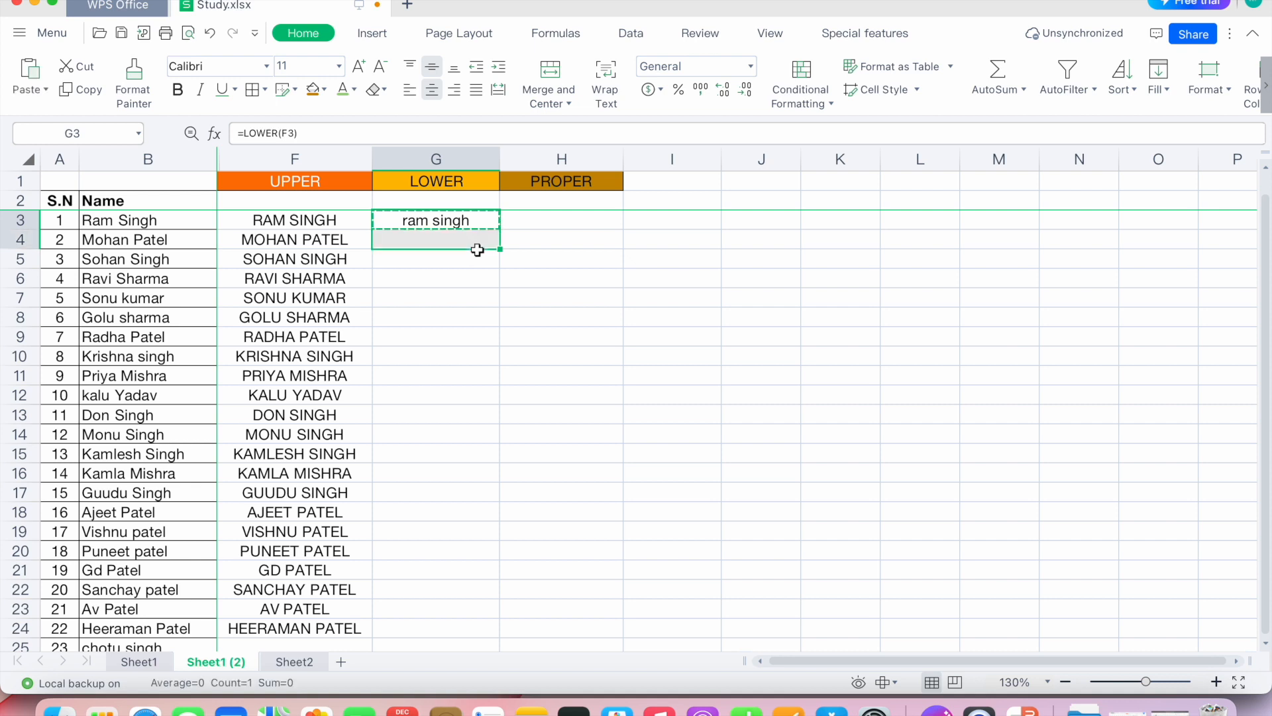
key(shift+Down)
key(shift+Down)
key(shift+Down)
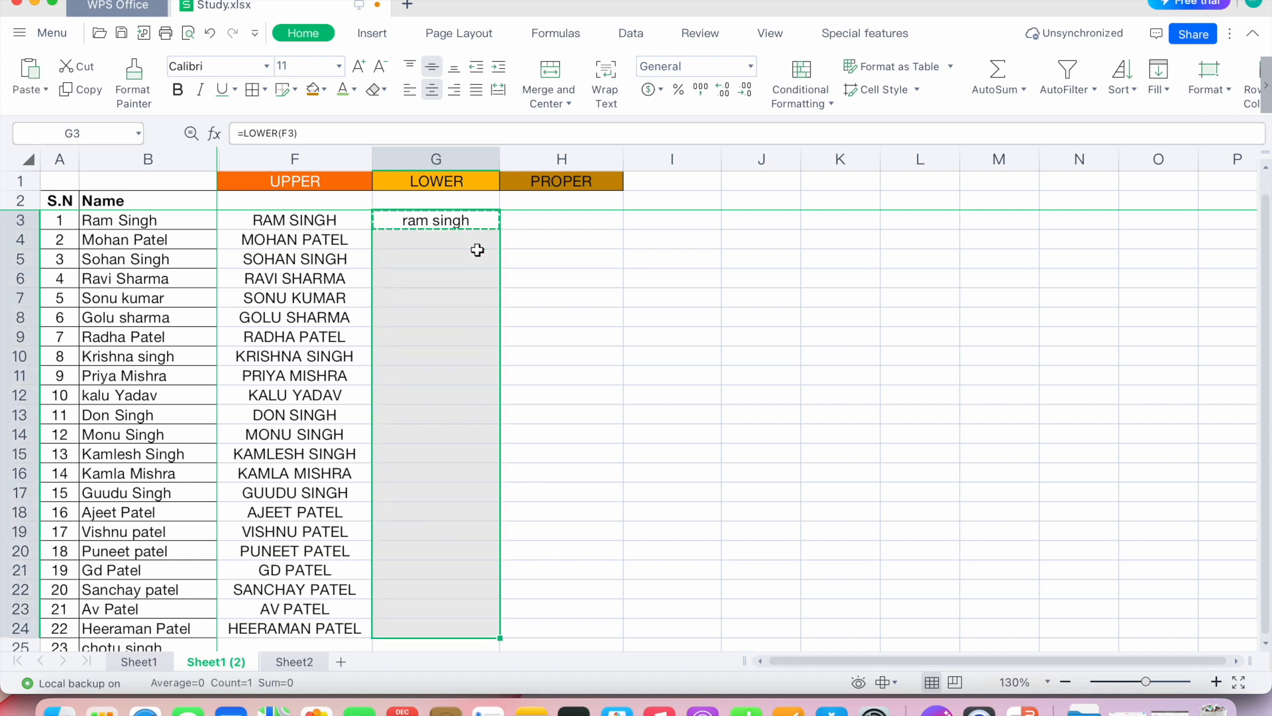
key(super+v)
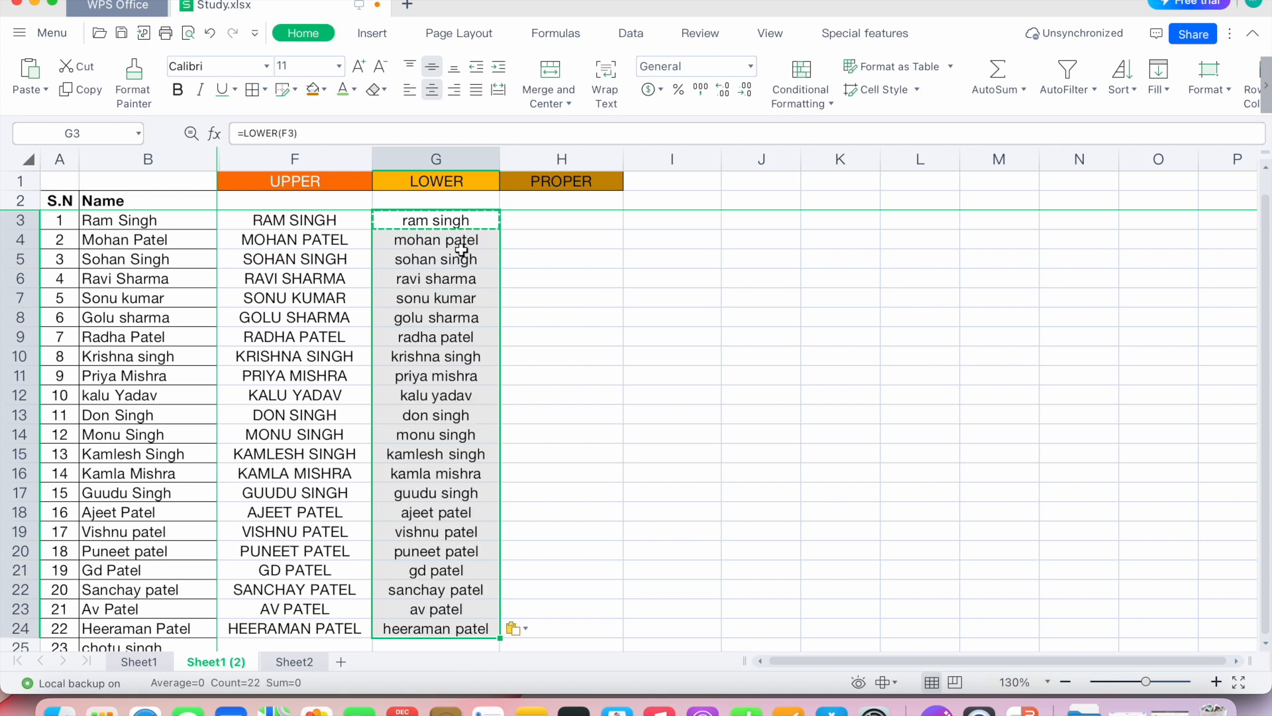
key(Down)
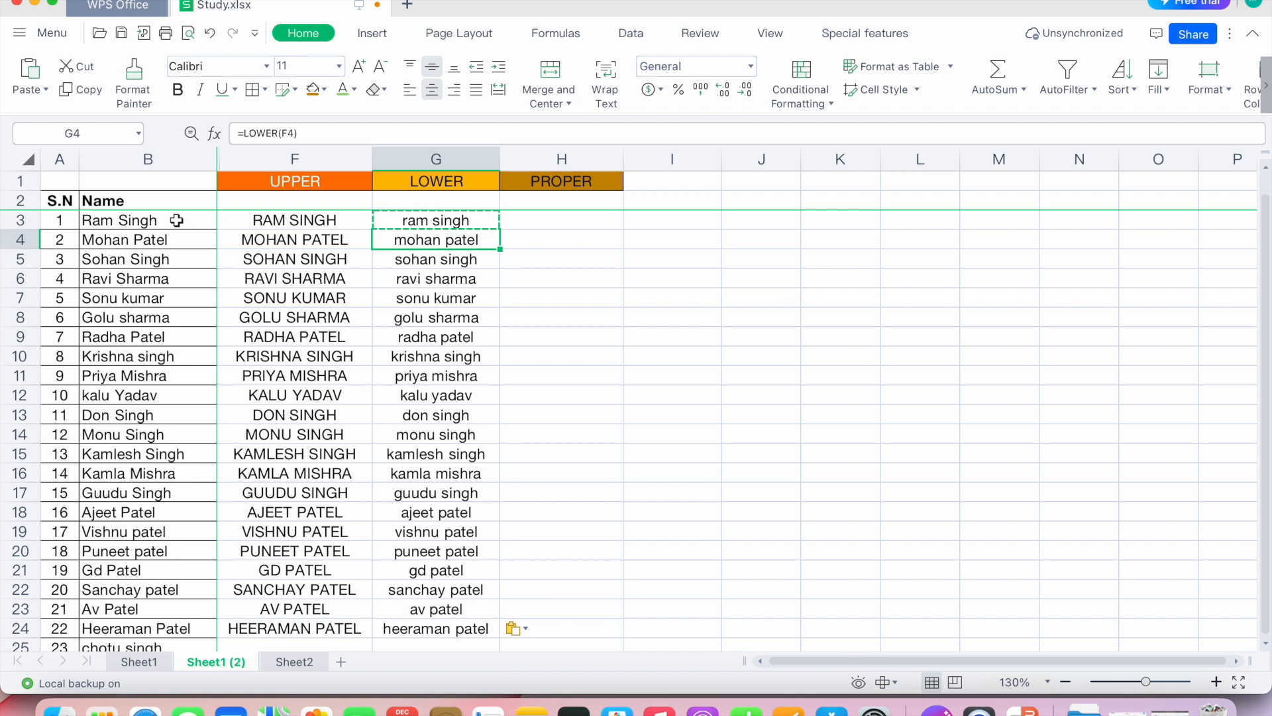
click(274, 222)
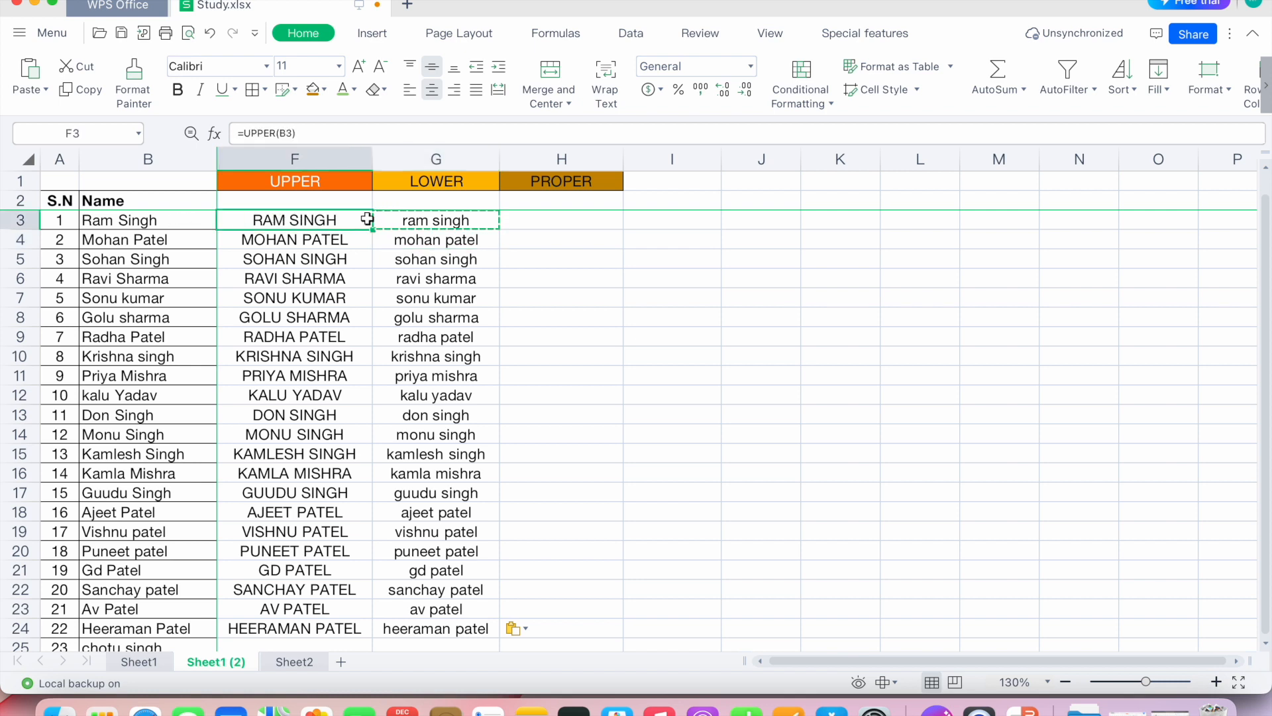
click(412, 218)
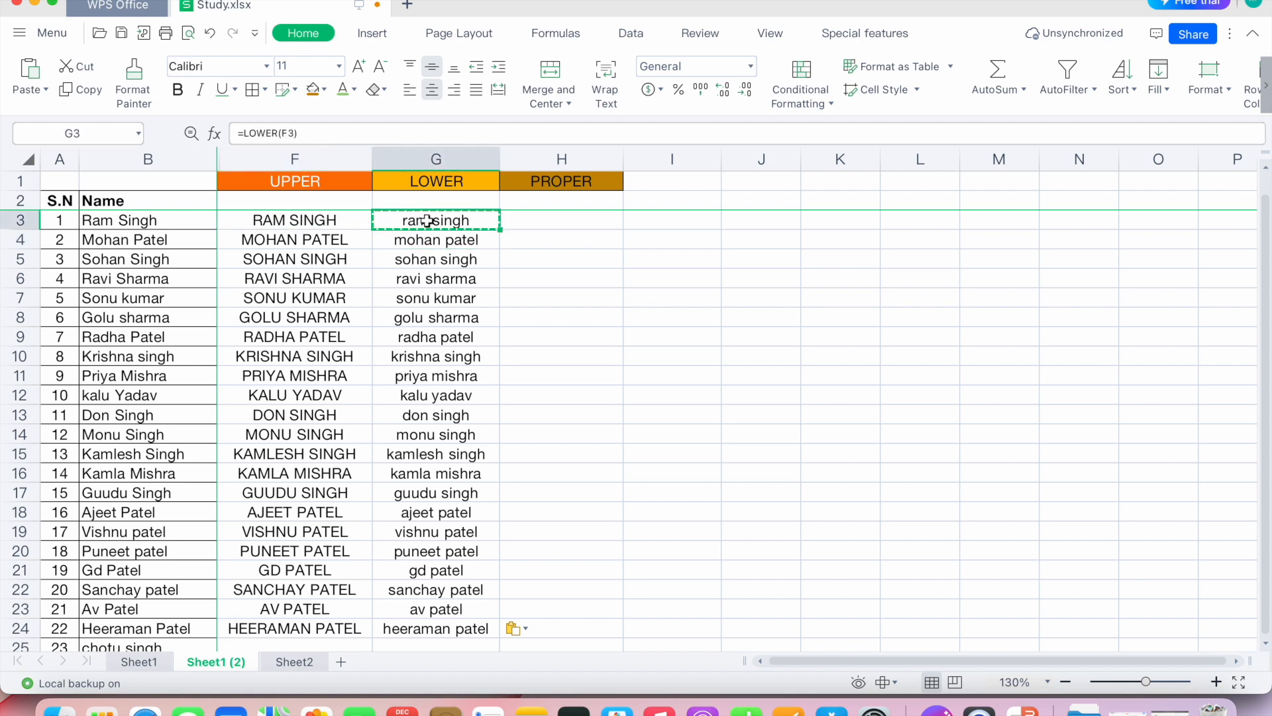
click(520, 222)
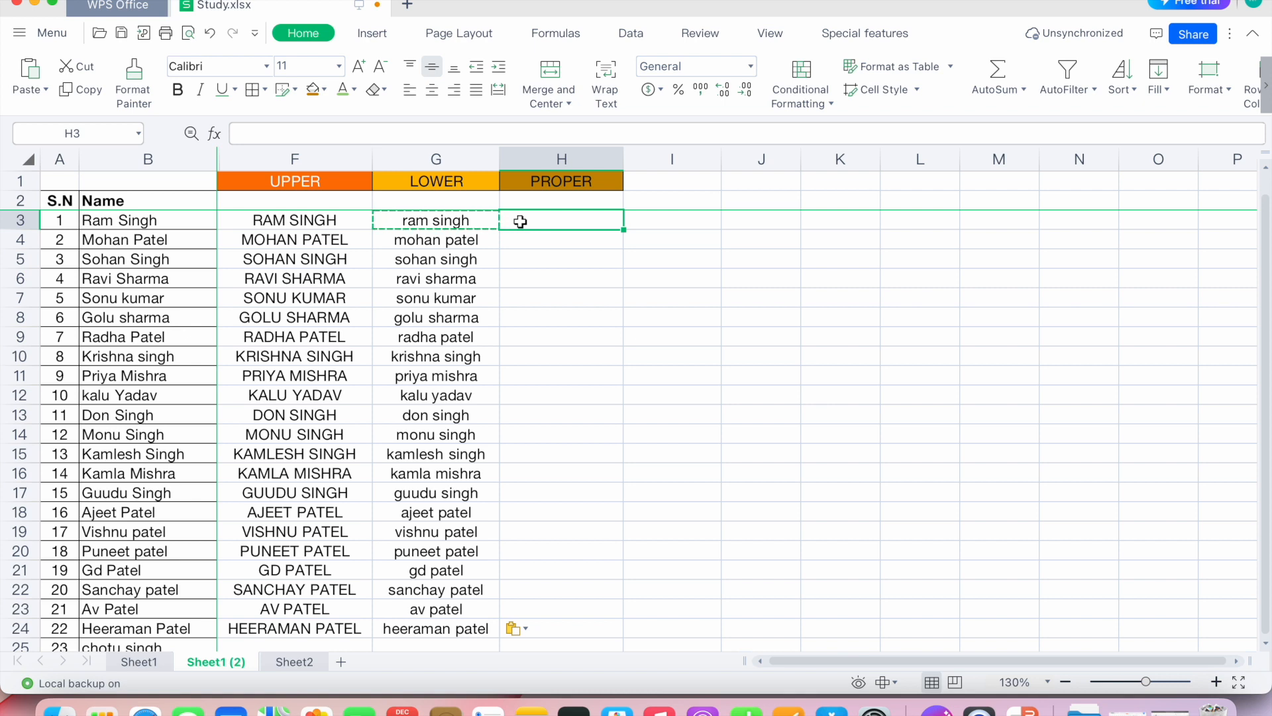
click(577, 238)
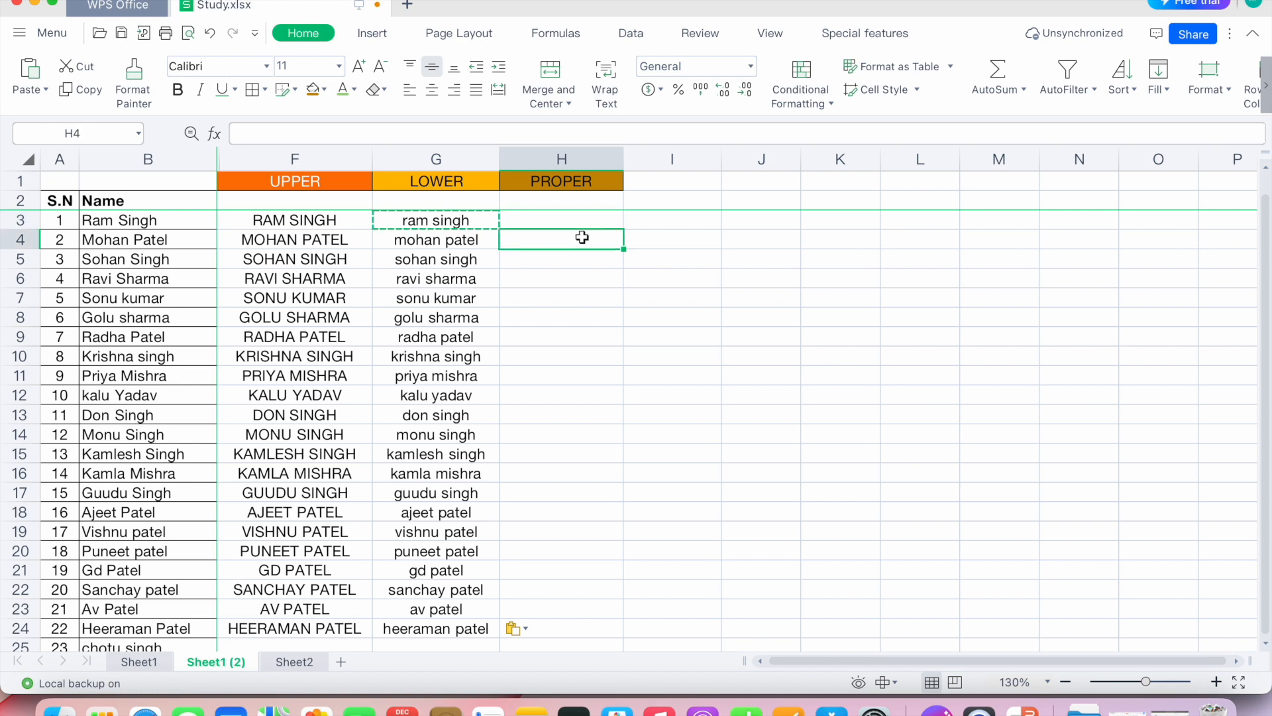
Step: Enter the formula =PROPER(F3) in cell H3 and centre the cell's contents horizontally
click(327, 219)
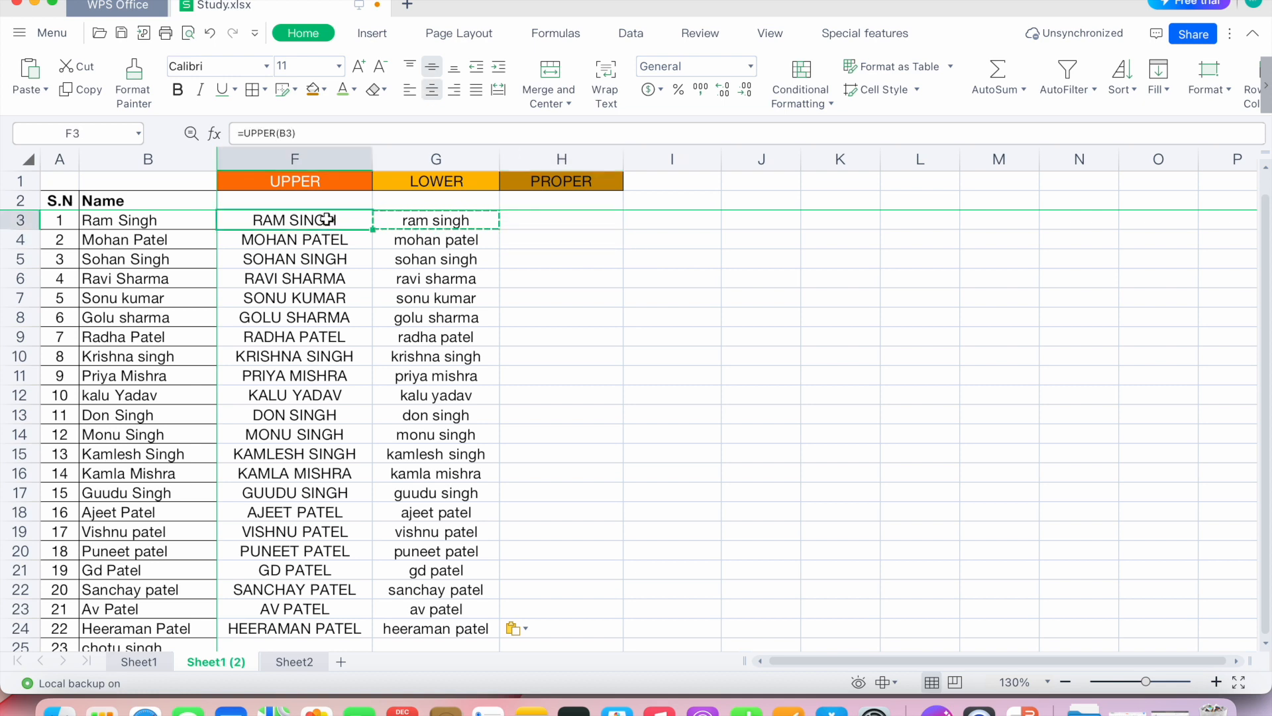
click(411, 220)
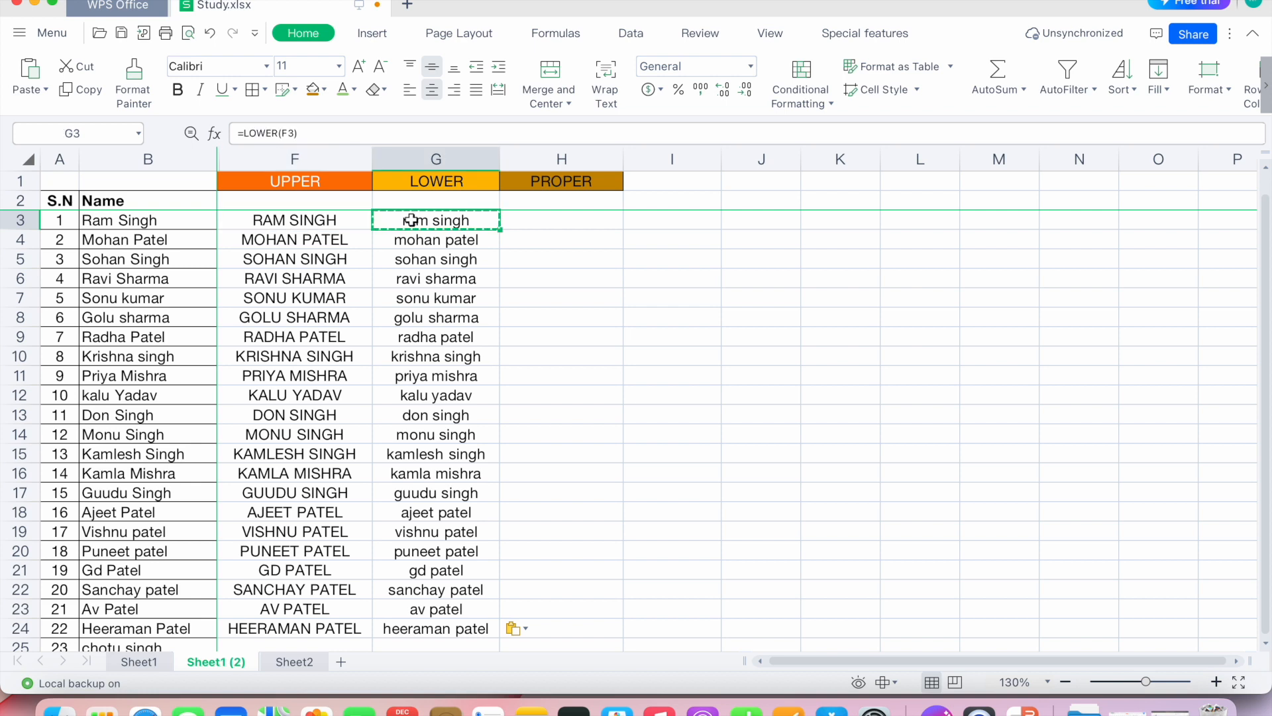
click(548, 225)
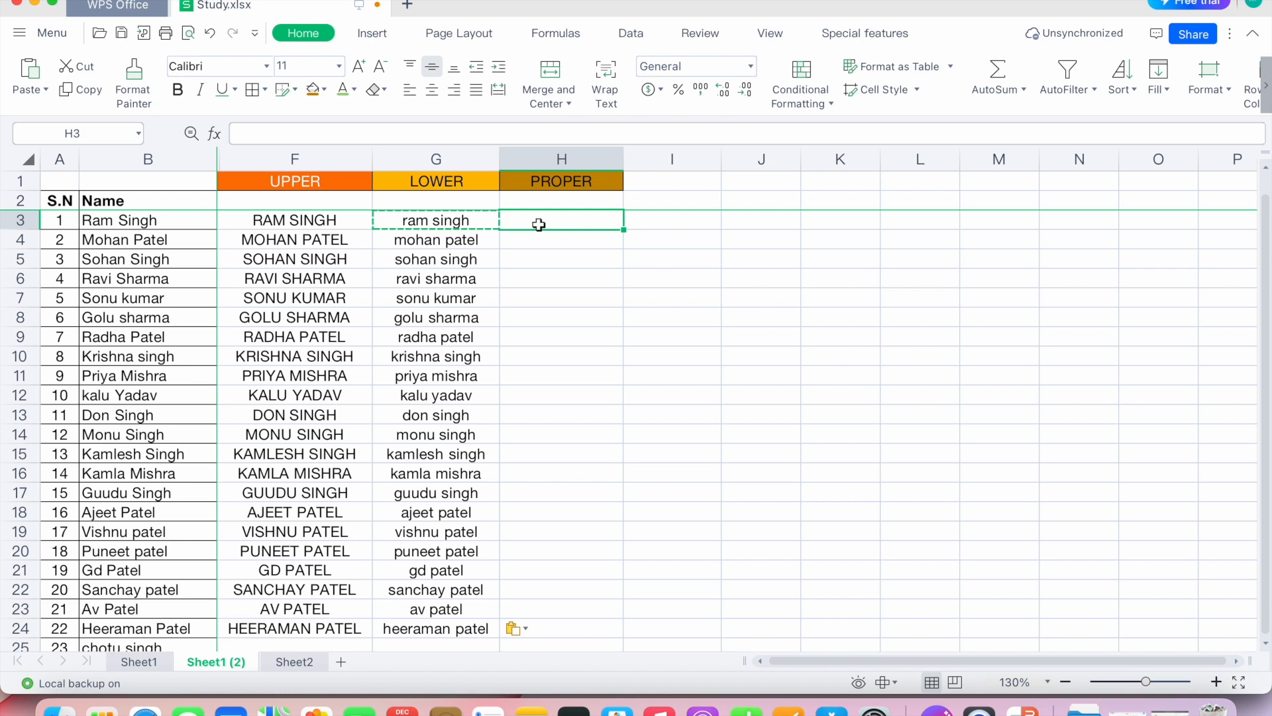
text(=)
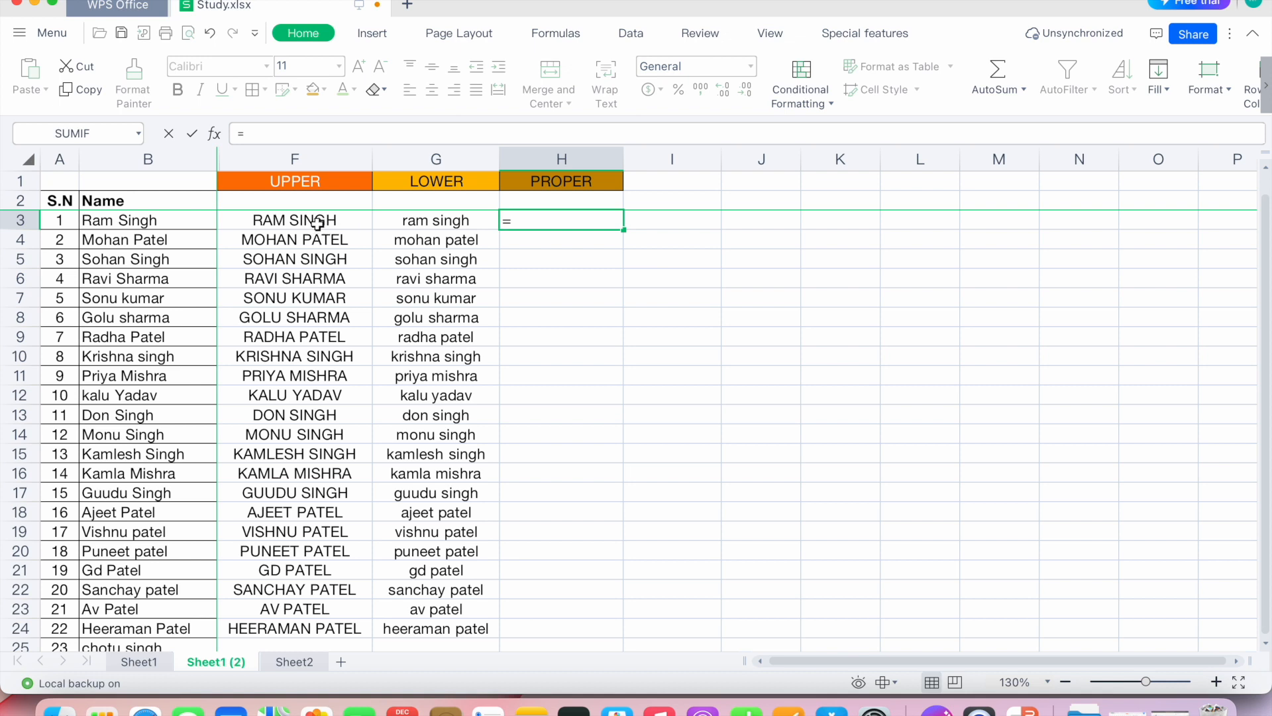
text(prop)
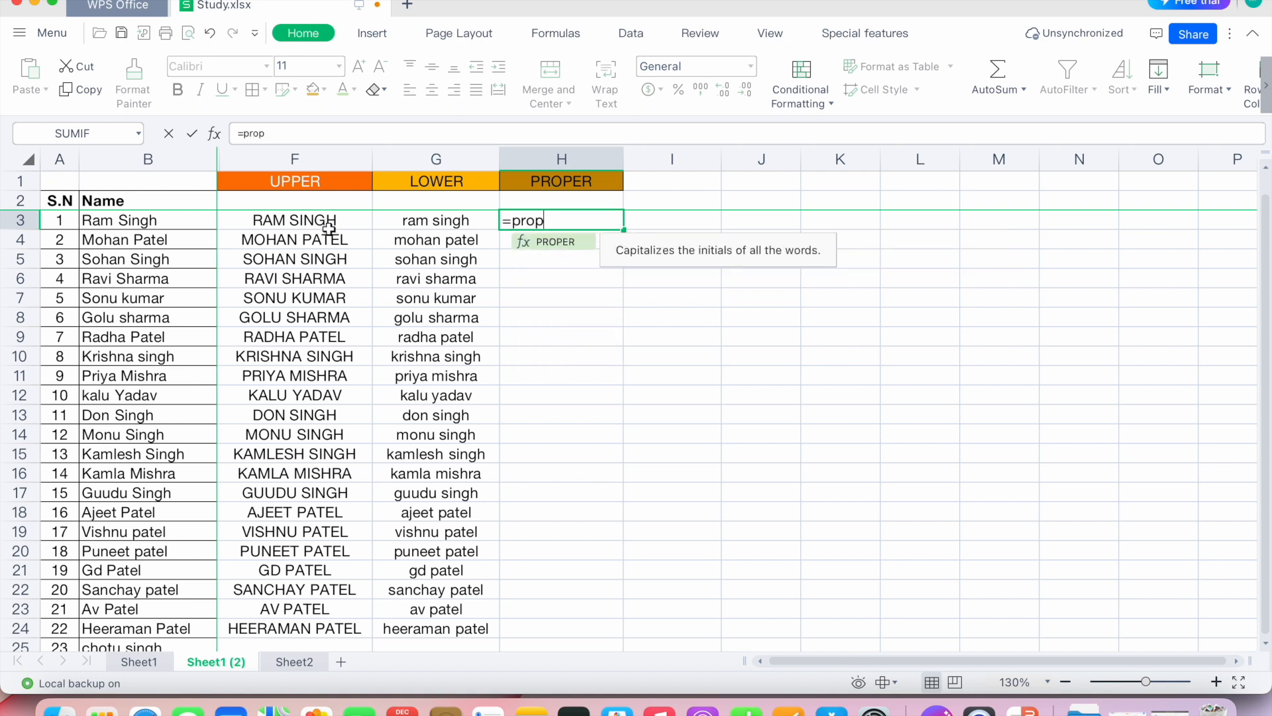
double_click(556, 241)
click(321, 221)
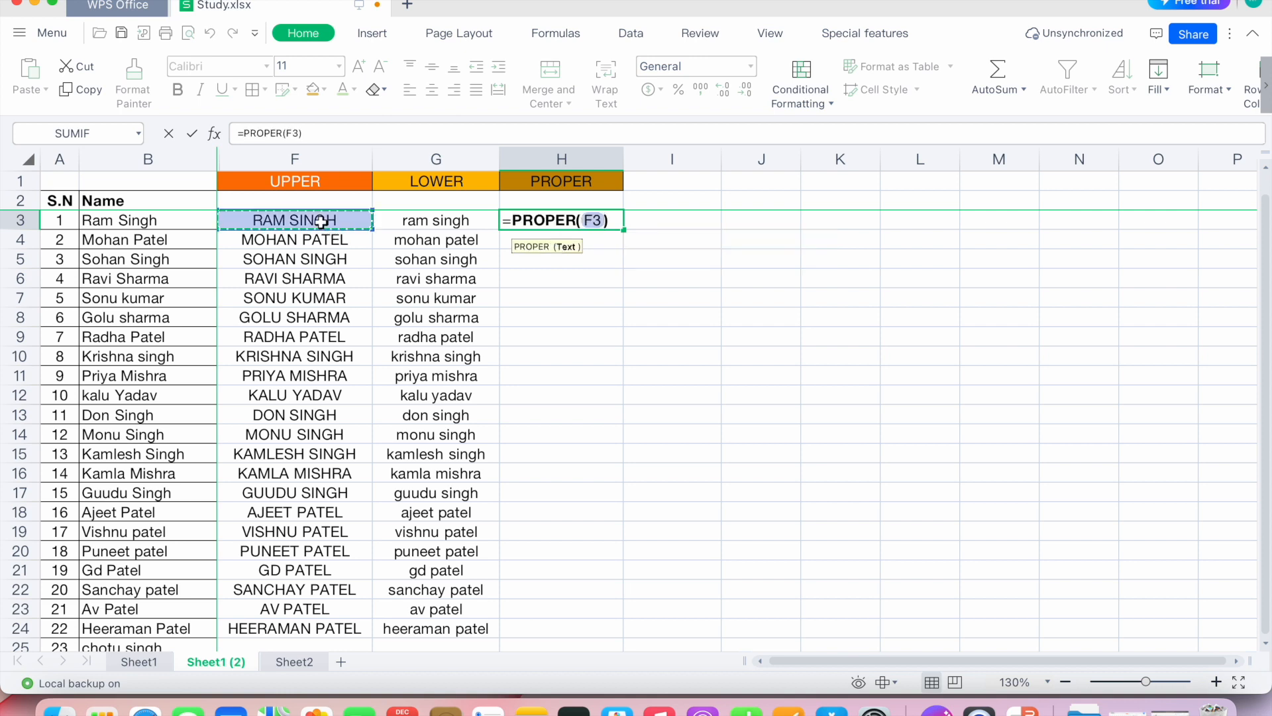
key(Return)
key(Up)
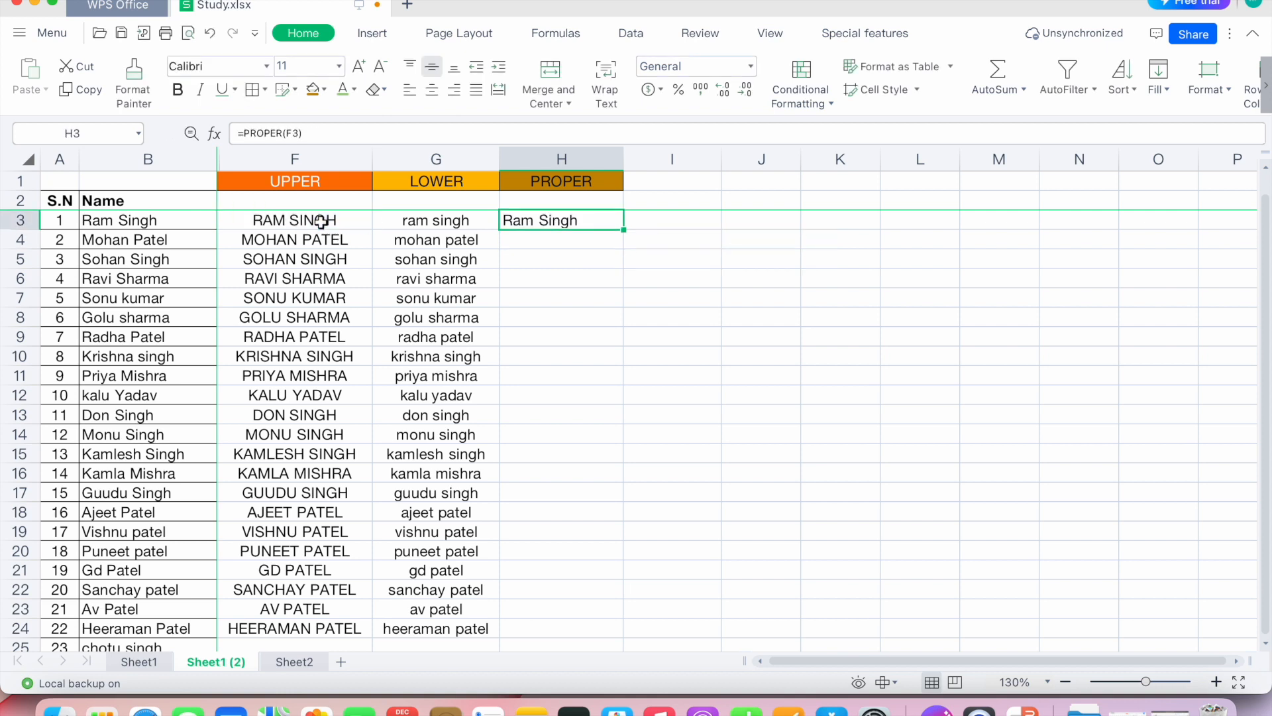
click(432, 89)
Step: Copy the PROPER formula from H3 down through H24
key(ctrl+c)
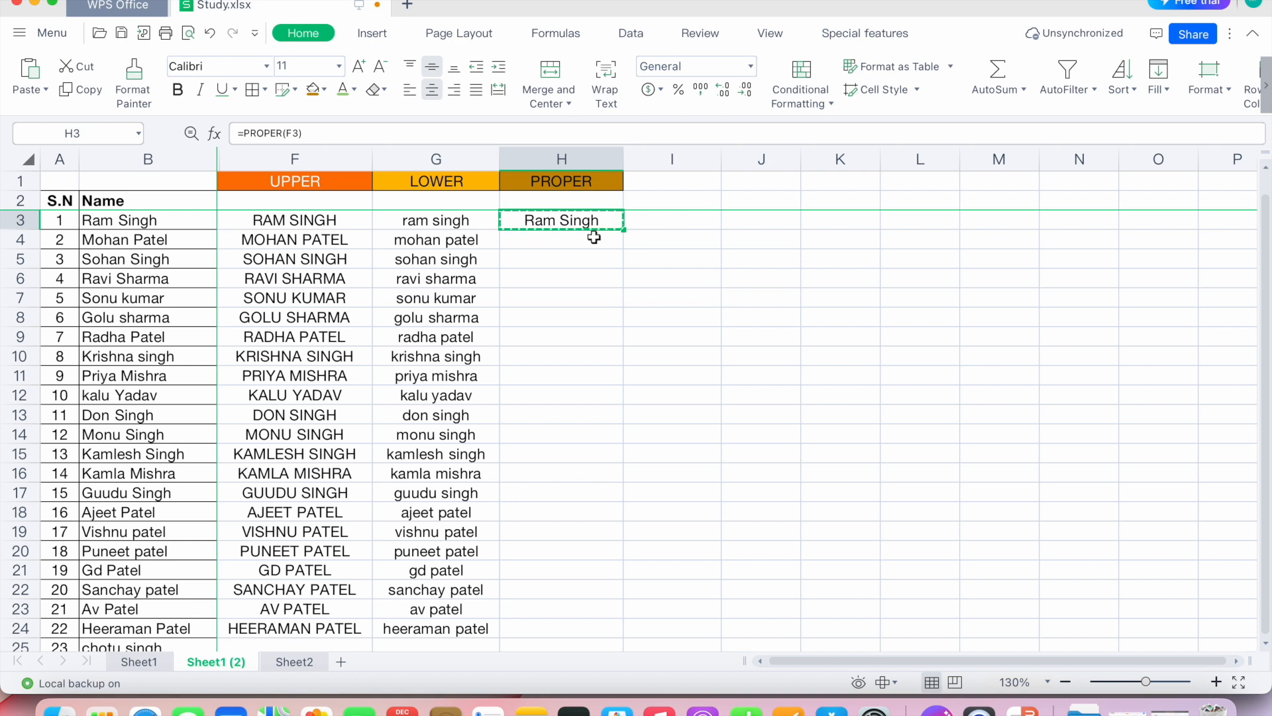
key(shift+Down)
key(shift+Down)
key(shift+Down)
key(shift+Down)
key(shift+Down)
key(shift+Down)
key(shift+Down)
key(shift+Down)
key(shift+Down)
key(shift+Down)
key(shift+Down)
key(shift+Down)
key(shift+Down)
key(shift+Down)
key(shift+Down)
key(shift+Down)
key(shift+Down)
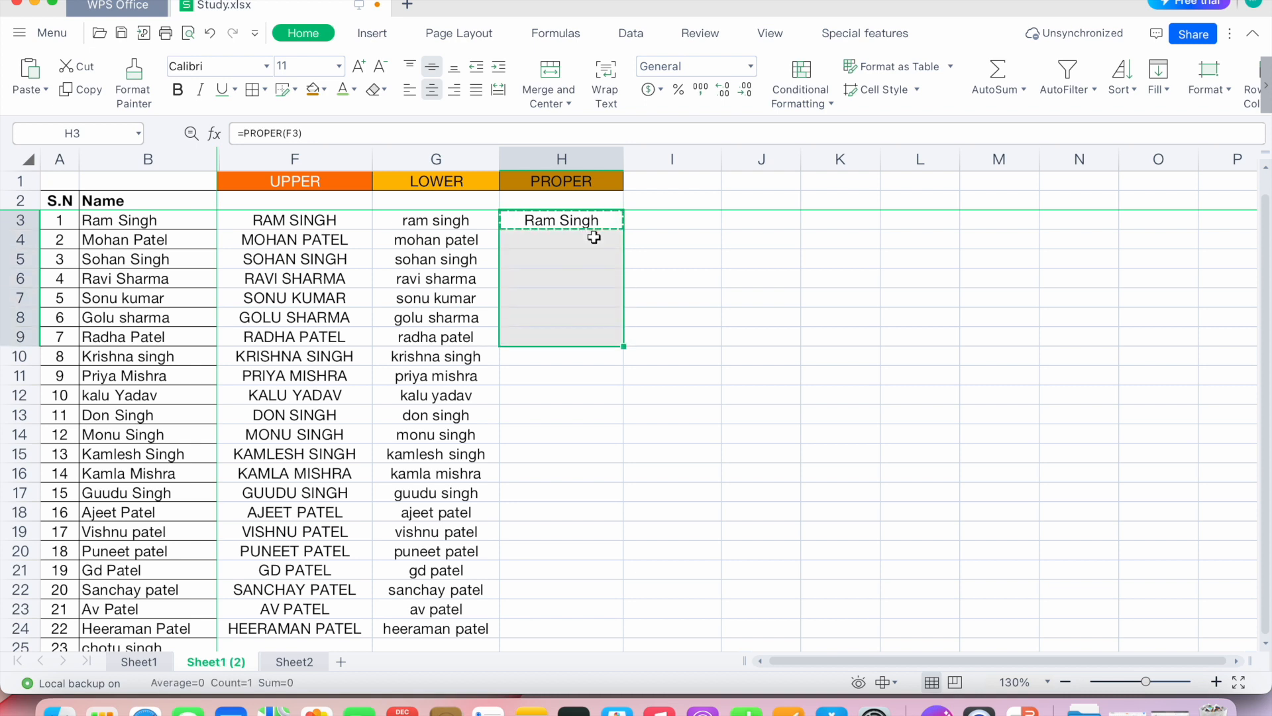
key(shift+Down)
key(shift+Down)
key(shift+Down)
key(shift+Down)
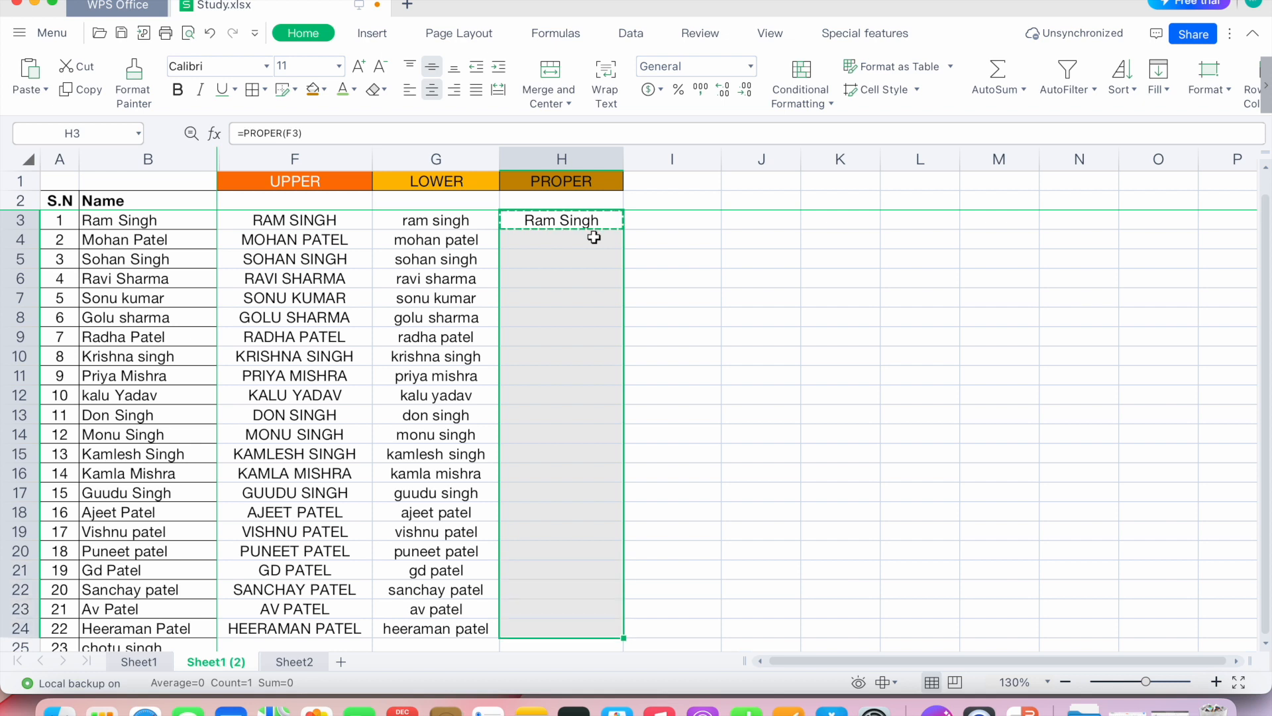
key(ctrl+v)
key(Down)
key(Down)
key(Down)
key(Down)
key(Down)
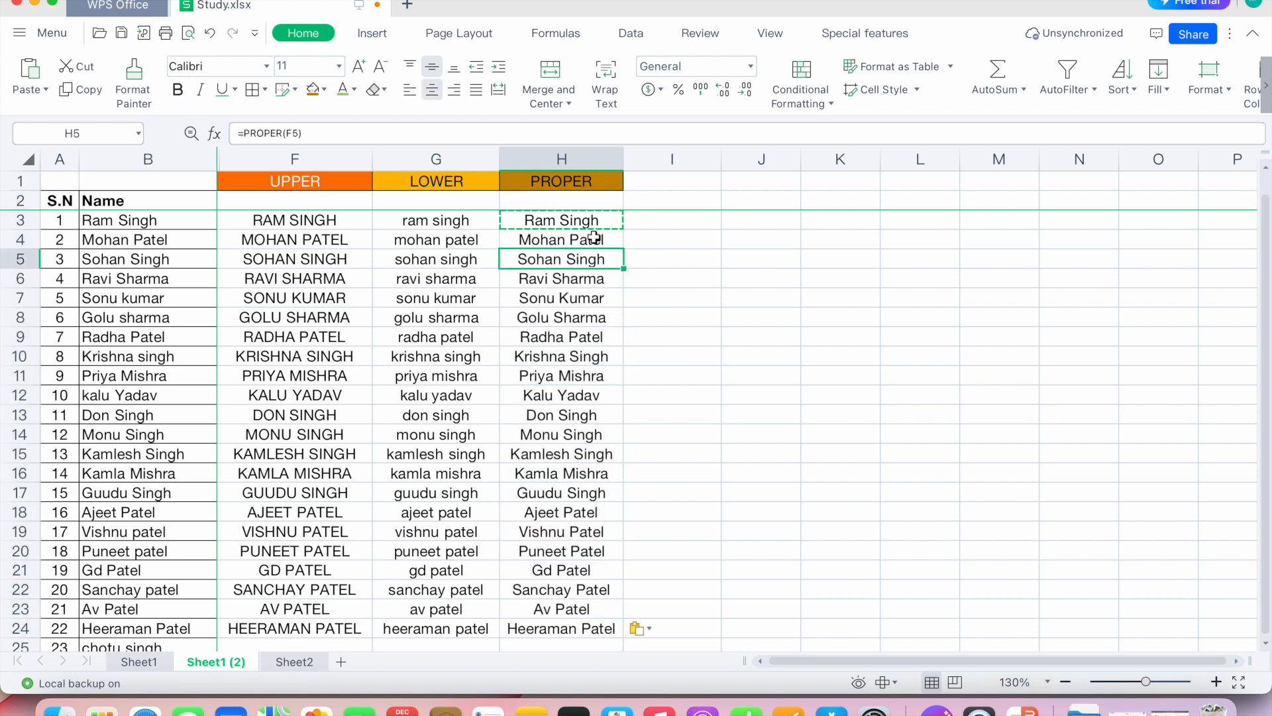
click(595, 237)
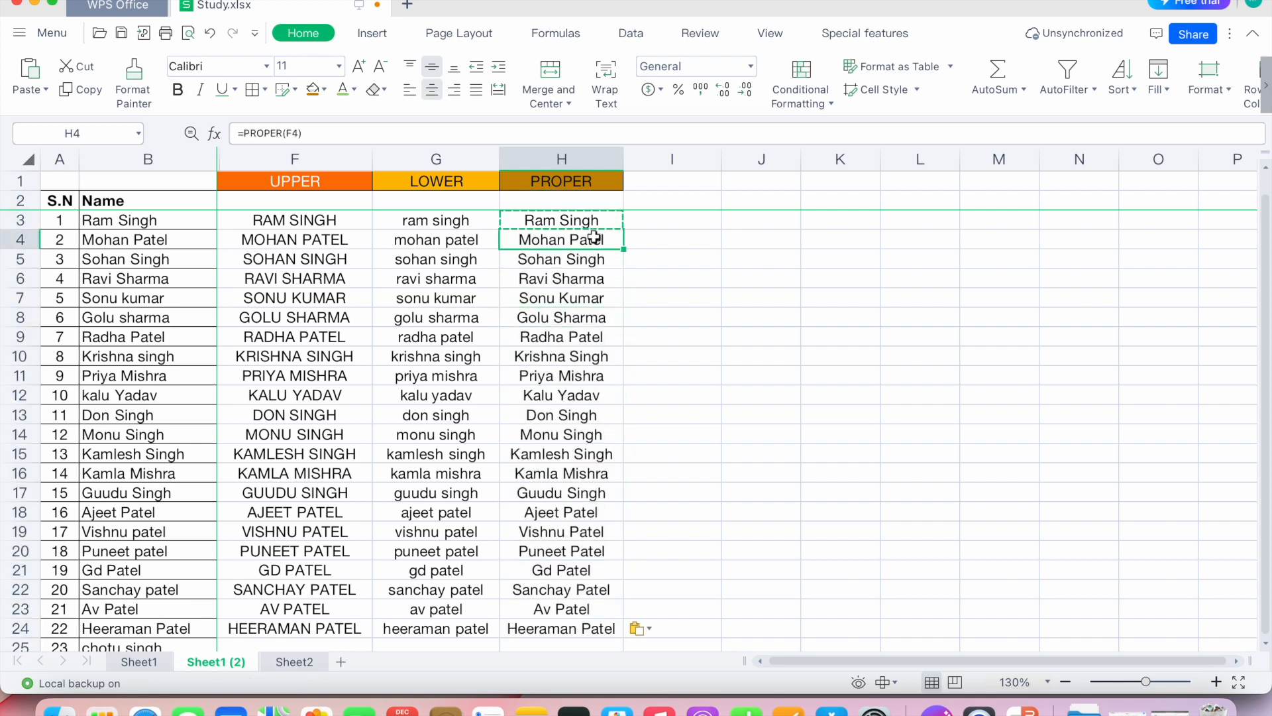
Step: Enter the formula =PROPER(G3) in cell I3 and centre the cell's contents horizontally
click(459, 218)
click(660, 227)
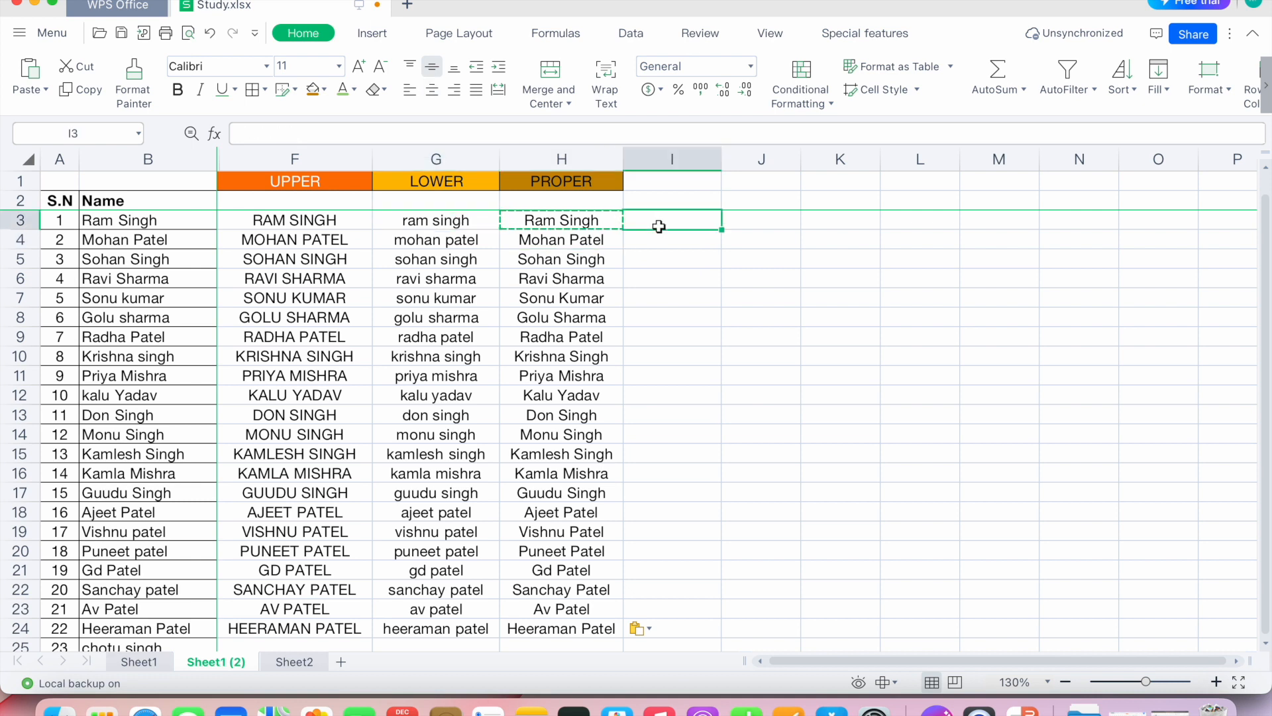
text(=)
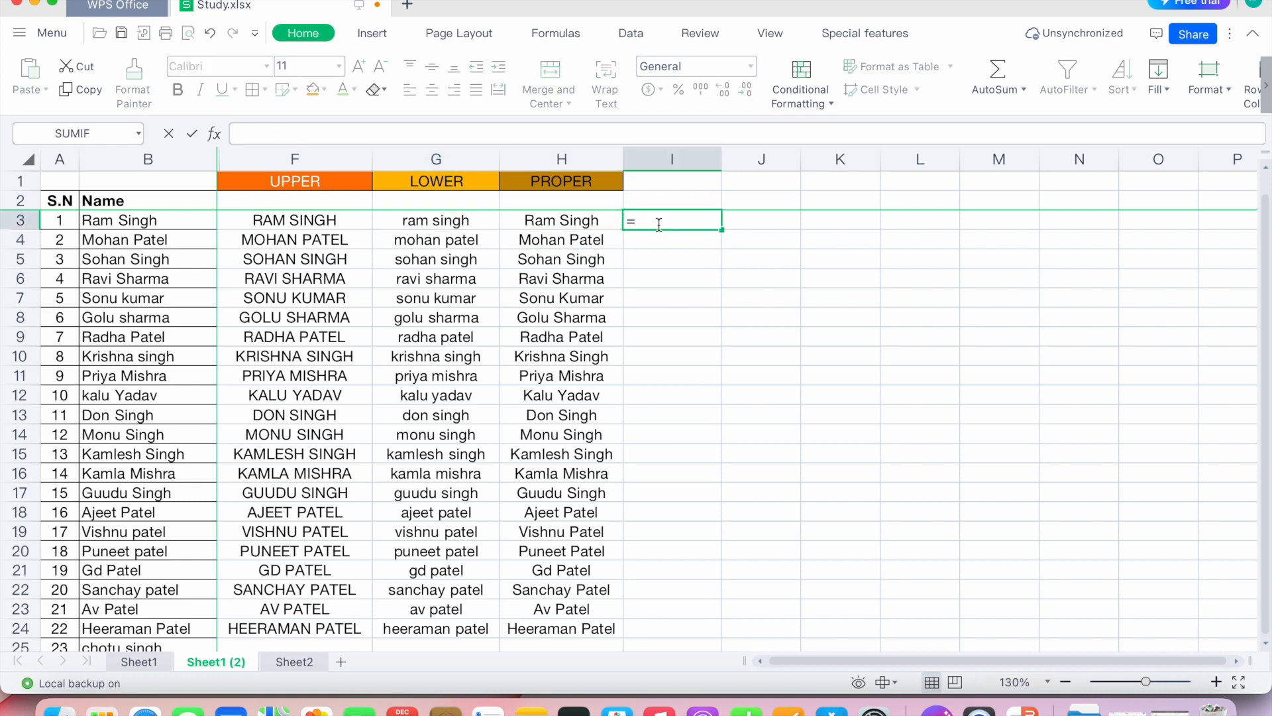
text(pro)
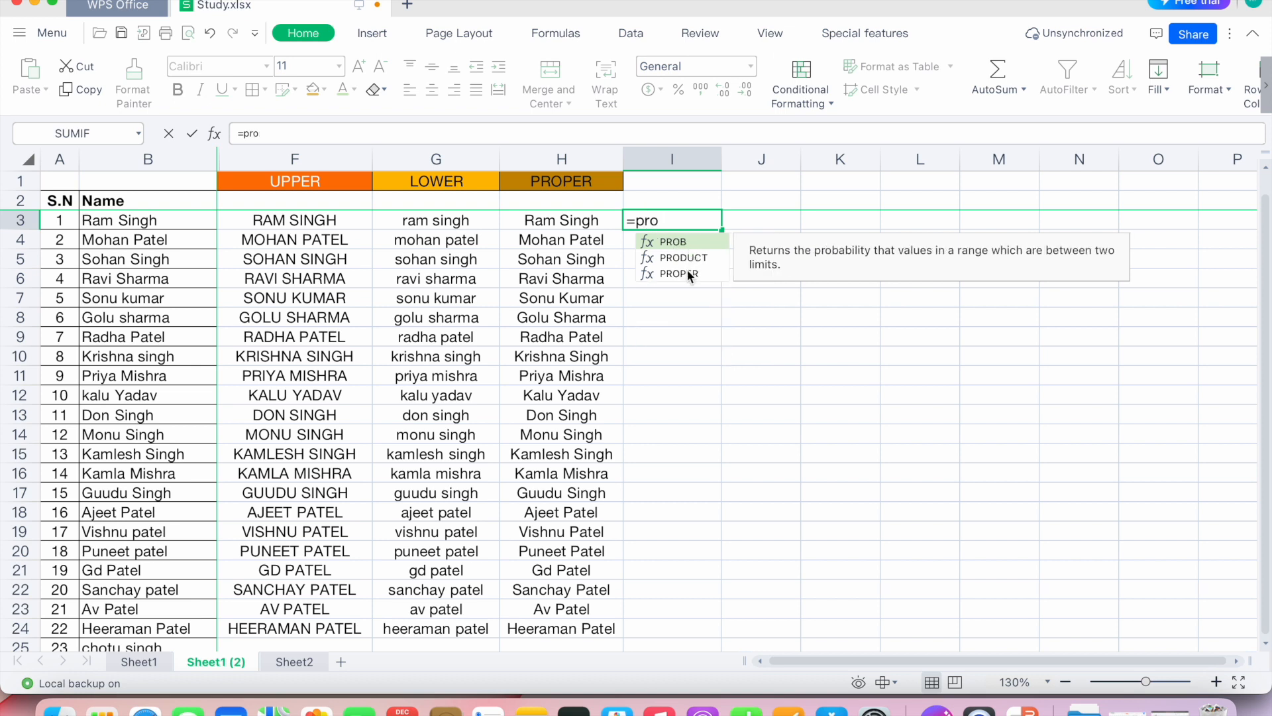
click(685, 274)
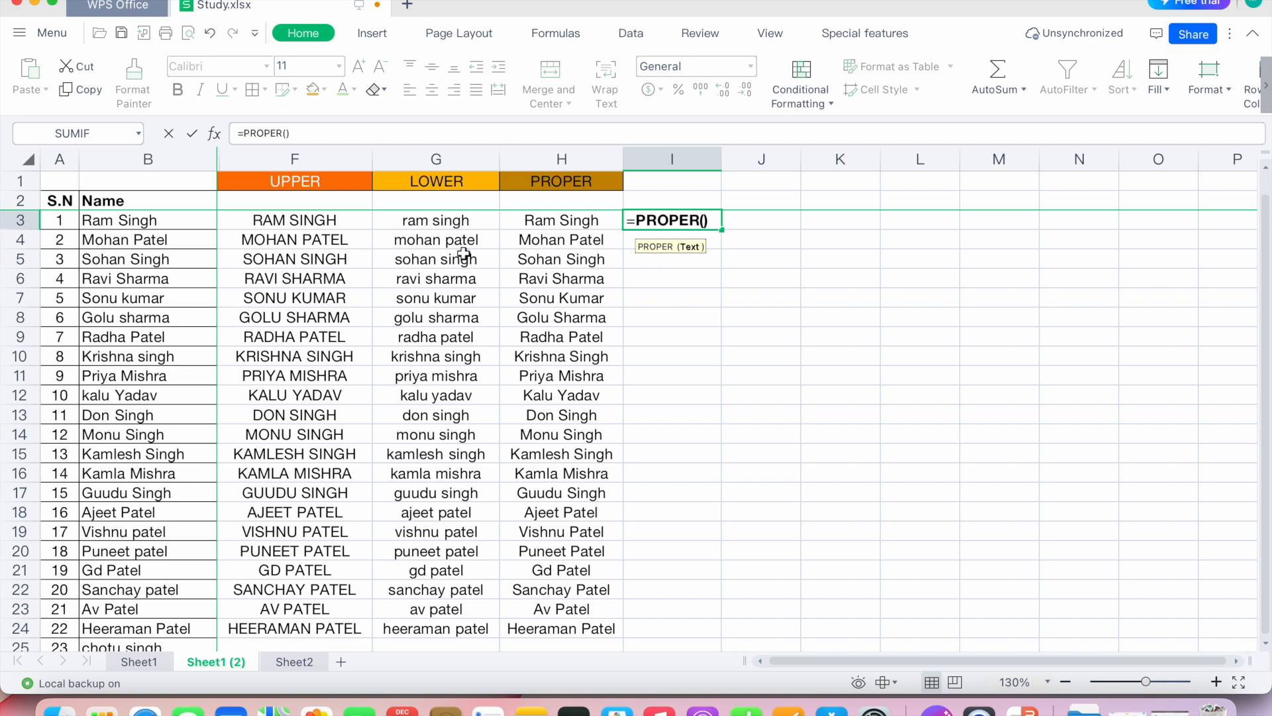
click(467, 222)
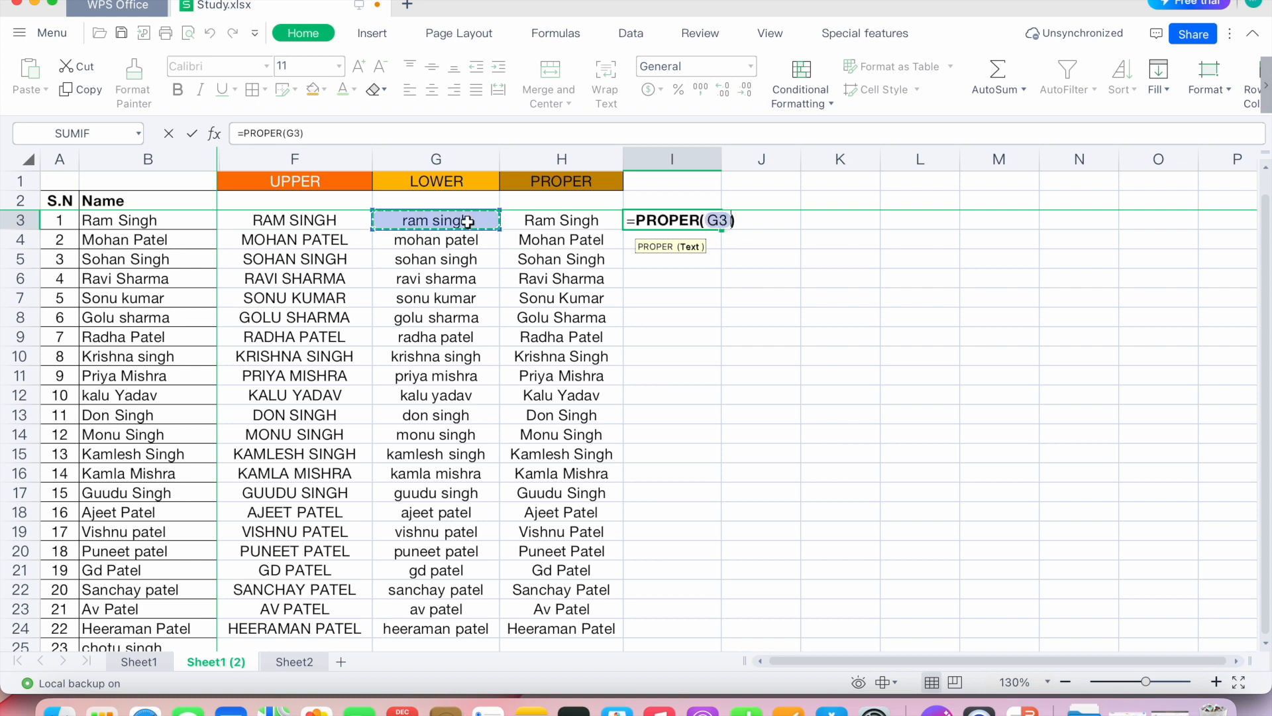
key(Return)
key(Up)
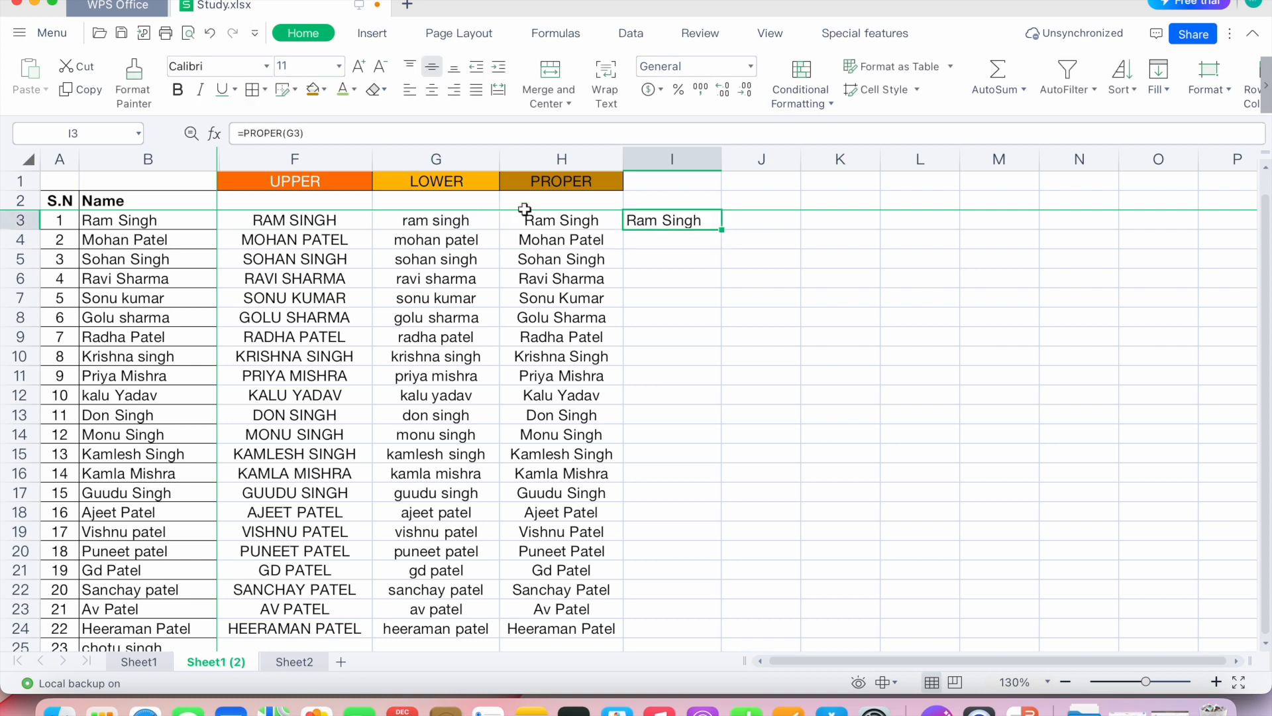
click(432, 89)
Step: Copy the PROPER formula from I3 down through I24
key(ctrl+c)
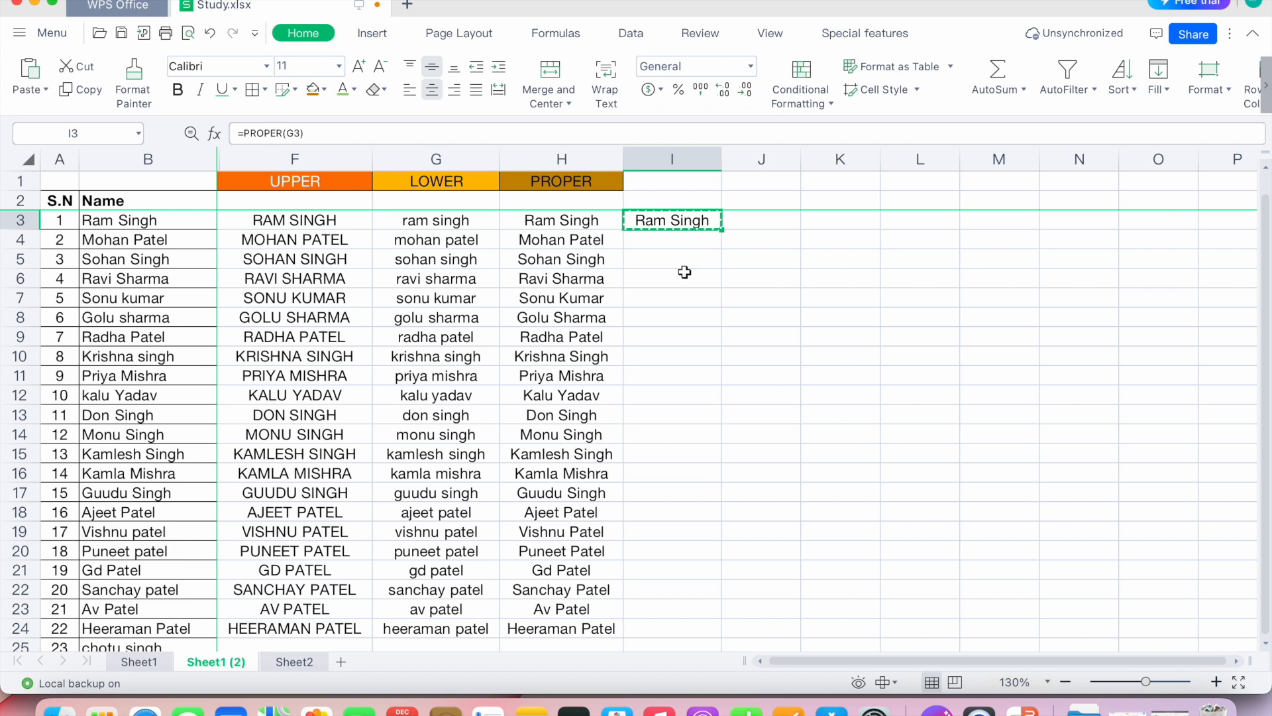
key(shift+Down)
key(shift+Down)
key(shift+Down)
key(shift+Down)
key(shift+Down)
key(shift+Down)
key(shift+Down)
key(shift+Down)
key(shift+Down)
key(shift+Down)
key(shift+Down)
key(shift+Down)
key(shift+Down)
key(shift+Down)
key(shift+Down)
key(shift+Down)
key(shift+Down)
key(shift+Down)
key(shift+Down)
key(shift+Down)
key(shift+Down)
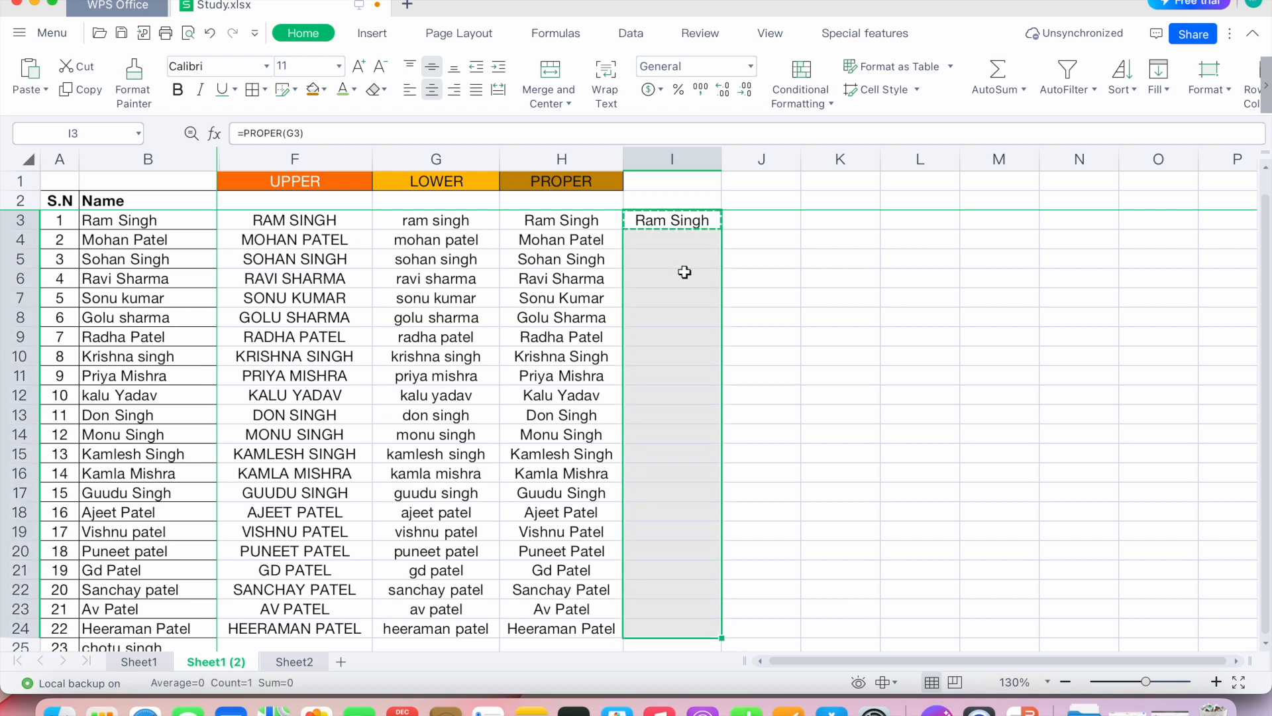
key(ctrl+v)
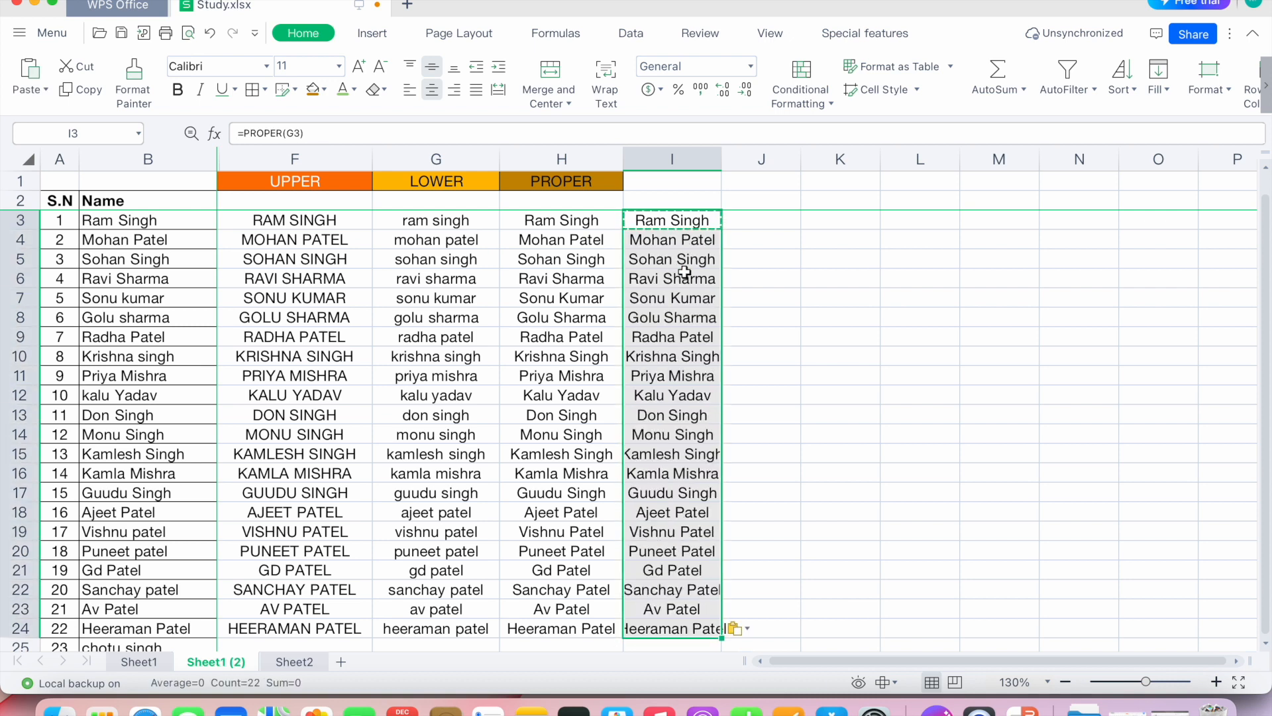
Step: Apply all borders to every cell of the data table, from column A through column I
click(520, 291)
key(ctrl+a)
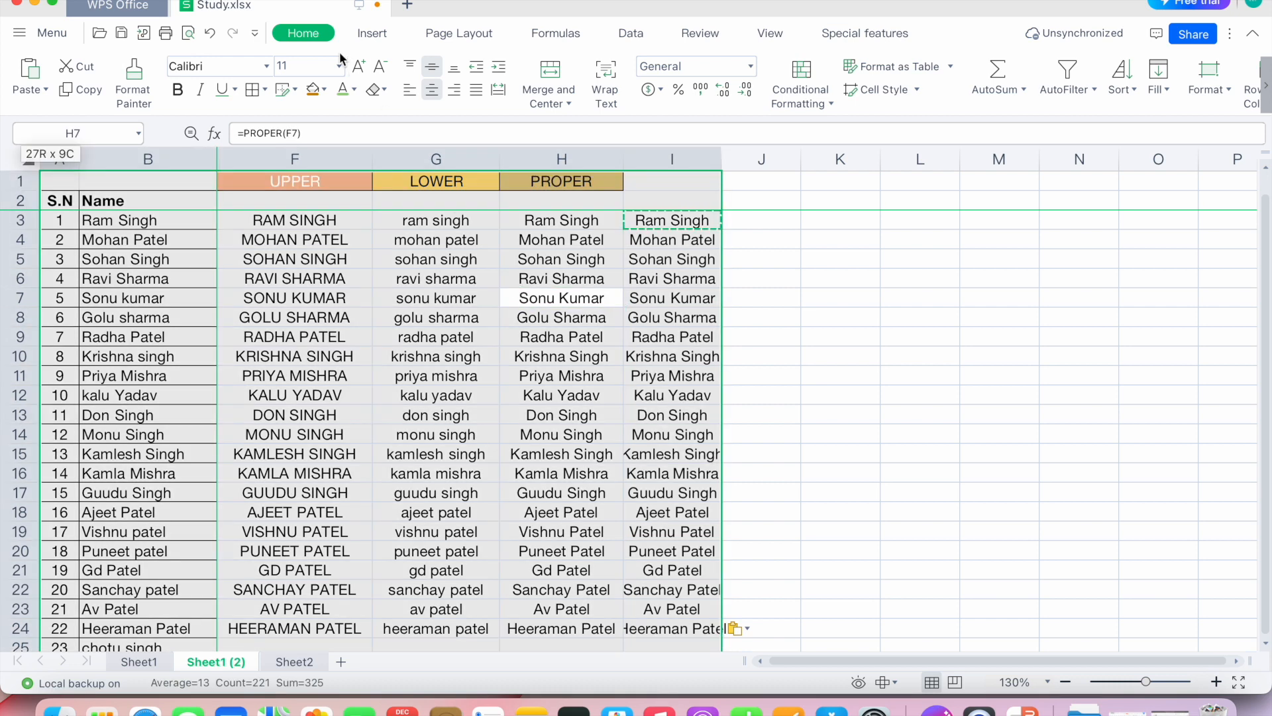
click(449, 299)
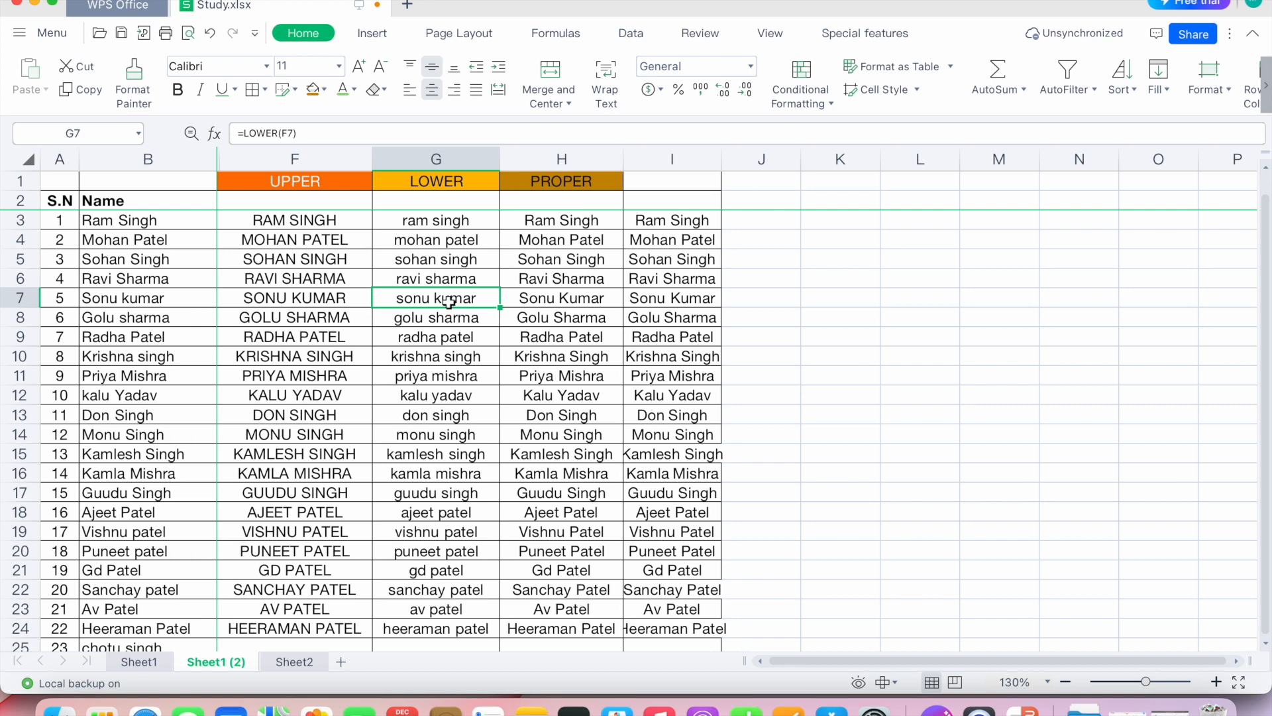
Step: Review the formulas and converted names in the UPPER, LOWER and PROPER columns, mainly in rows 3 and 4
key(Up)
key(Up)
key(Up)
key(Up)
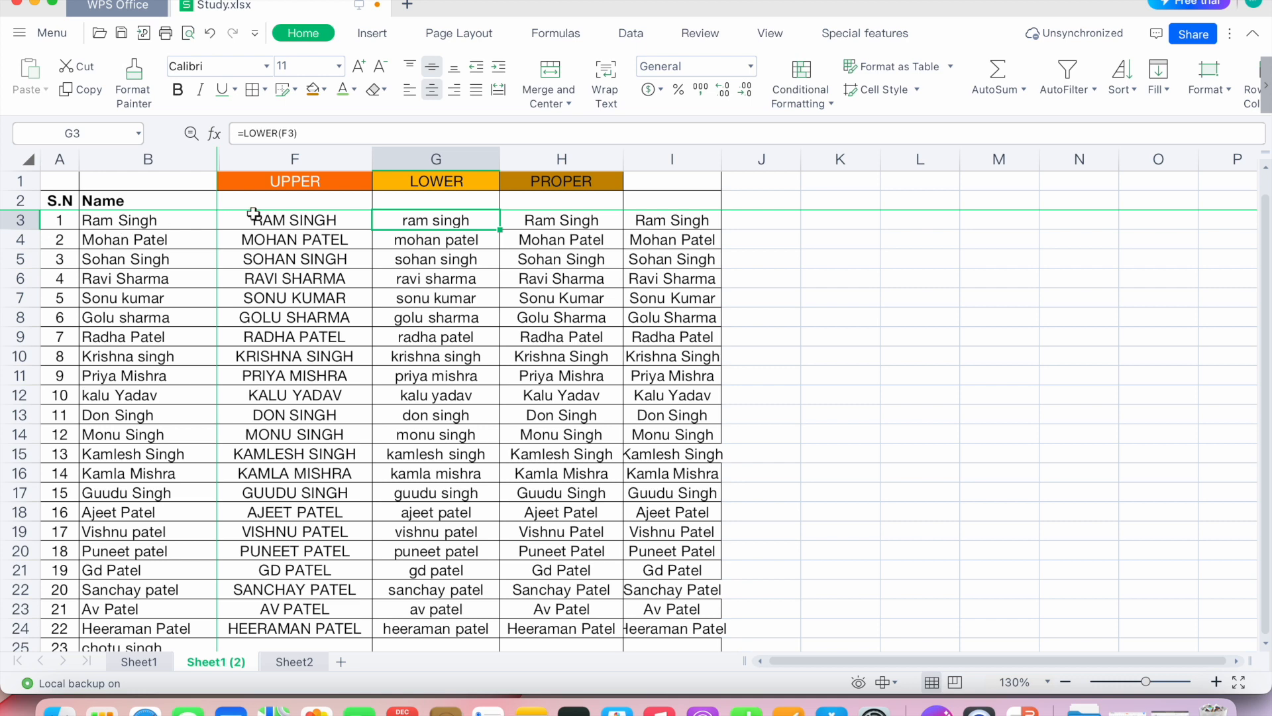
click(285, 217)
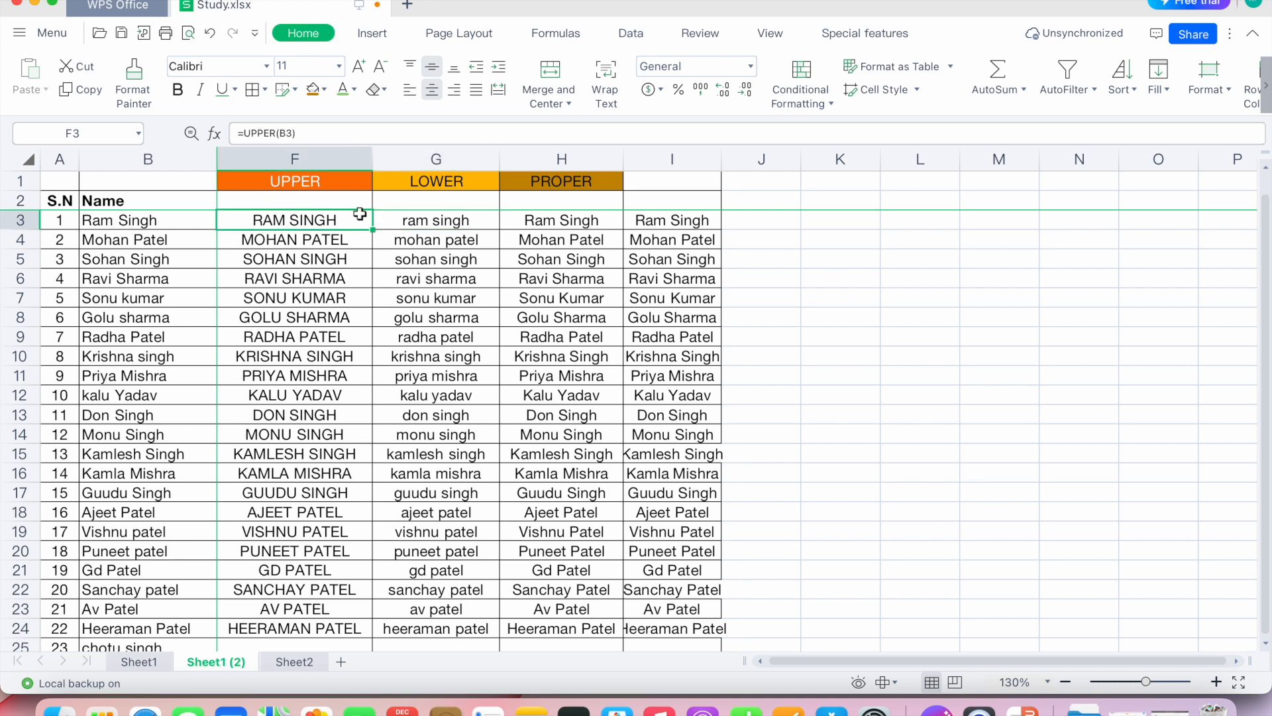
click(436, 234)
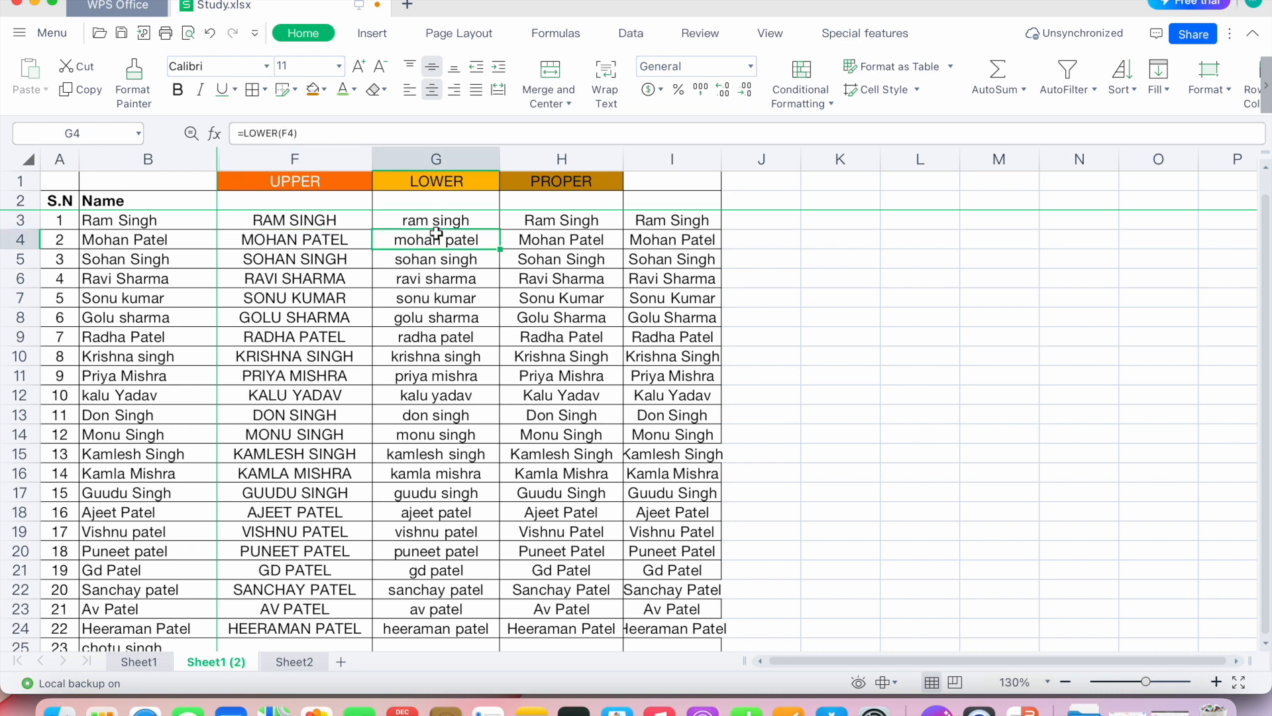
click(445, 178)
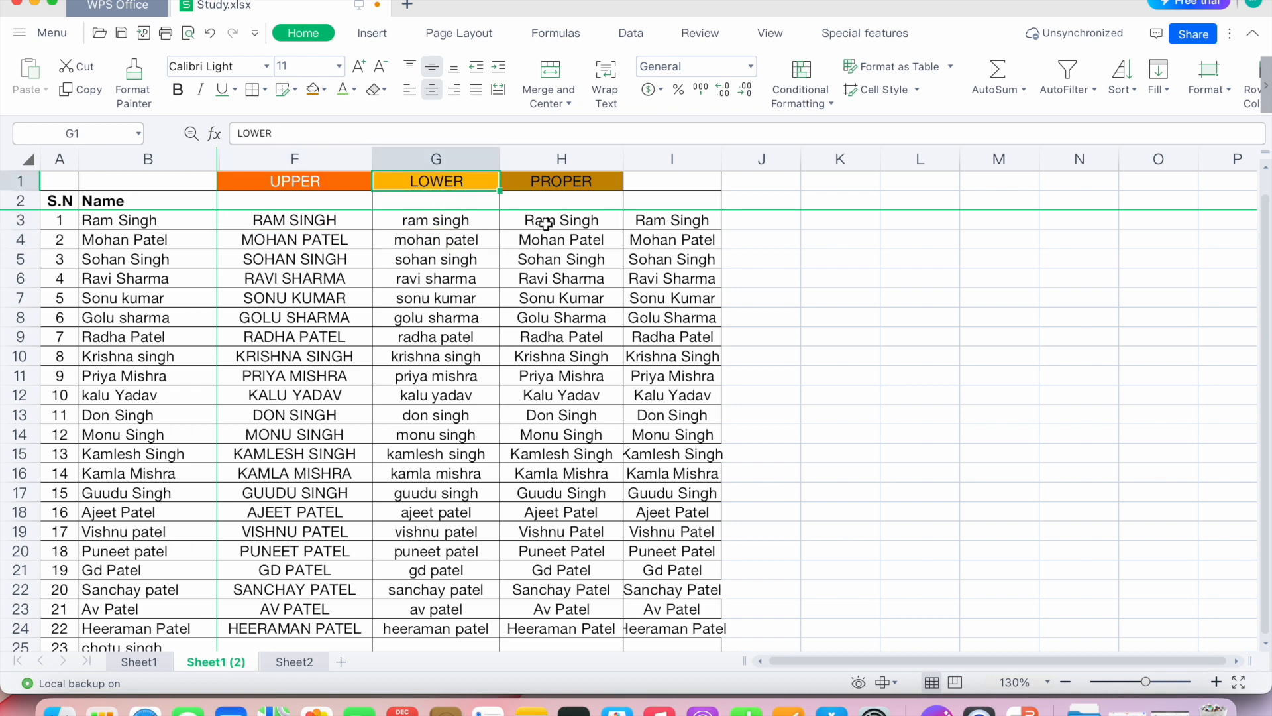
click(546, 222)
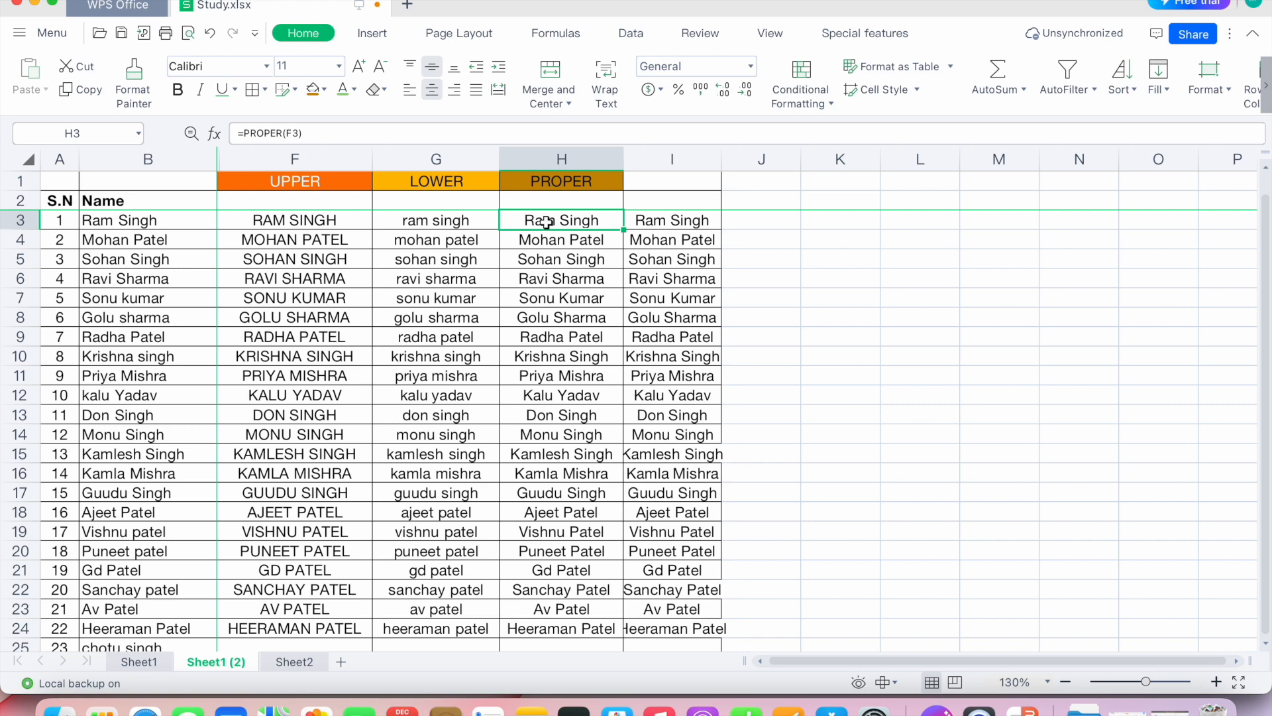
click(309, 225)
click(407, 222)
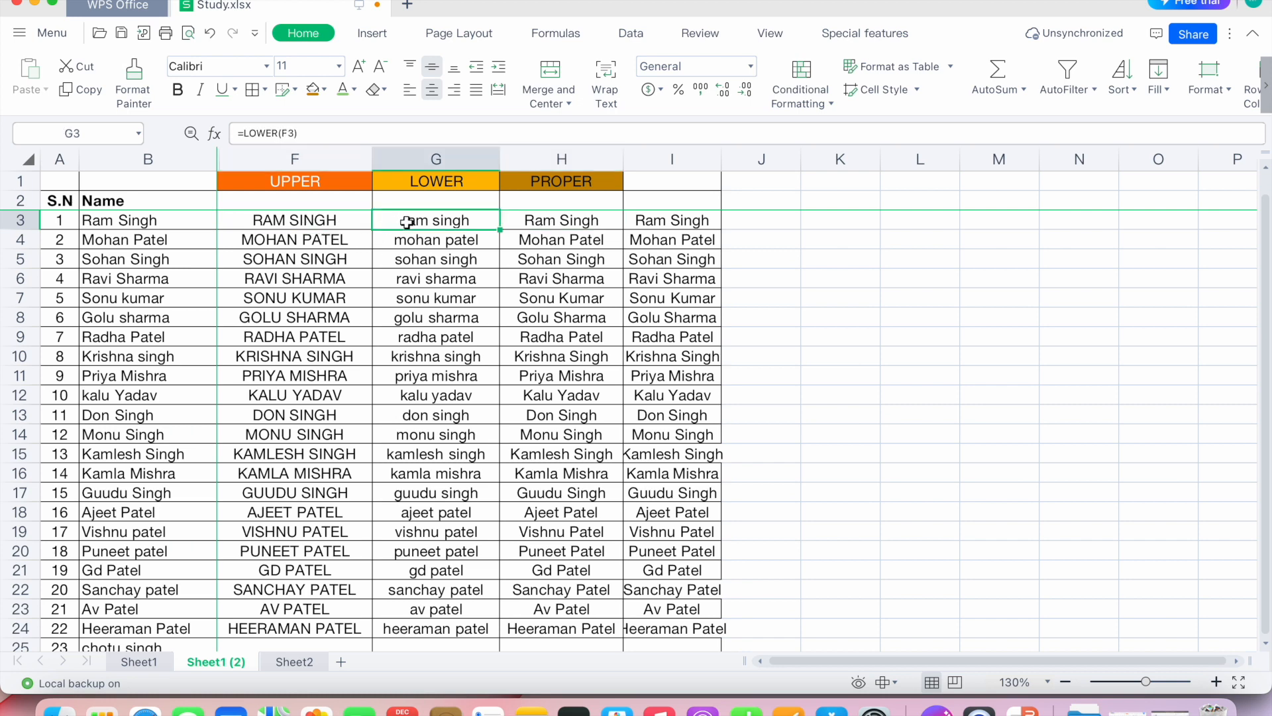
click(552, 221)
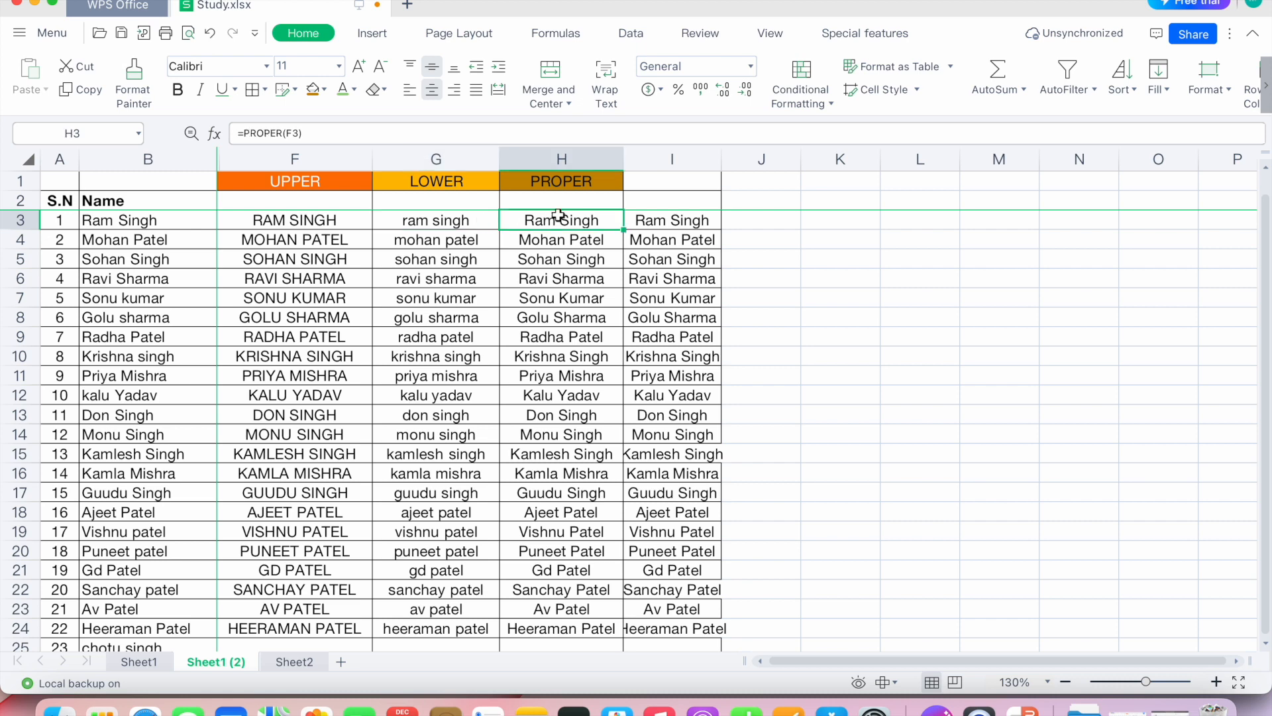
click(568, 241)
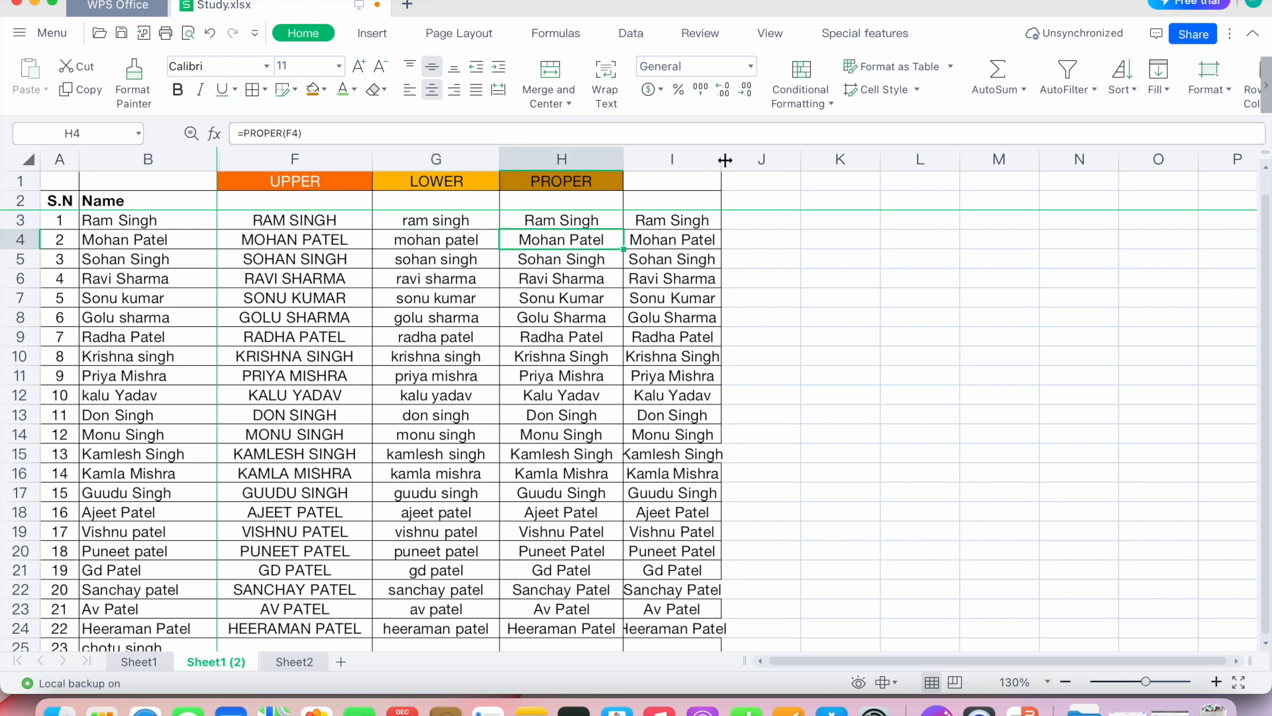
Step: Auto-fit the width of column I to its names
double_click(723, 159)
click(701, 279)
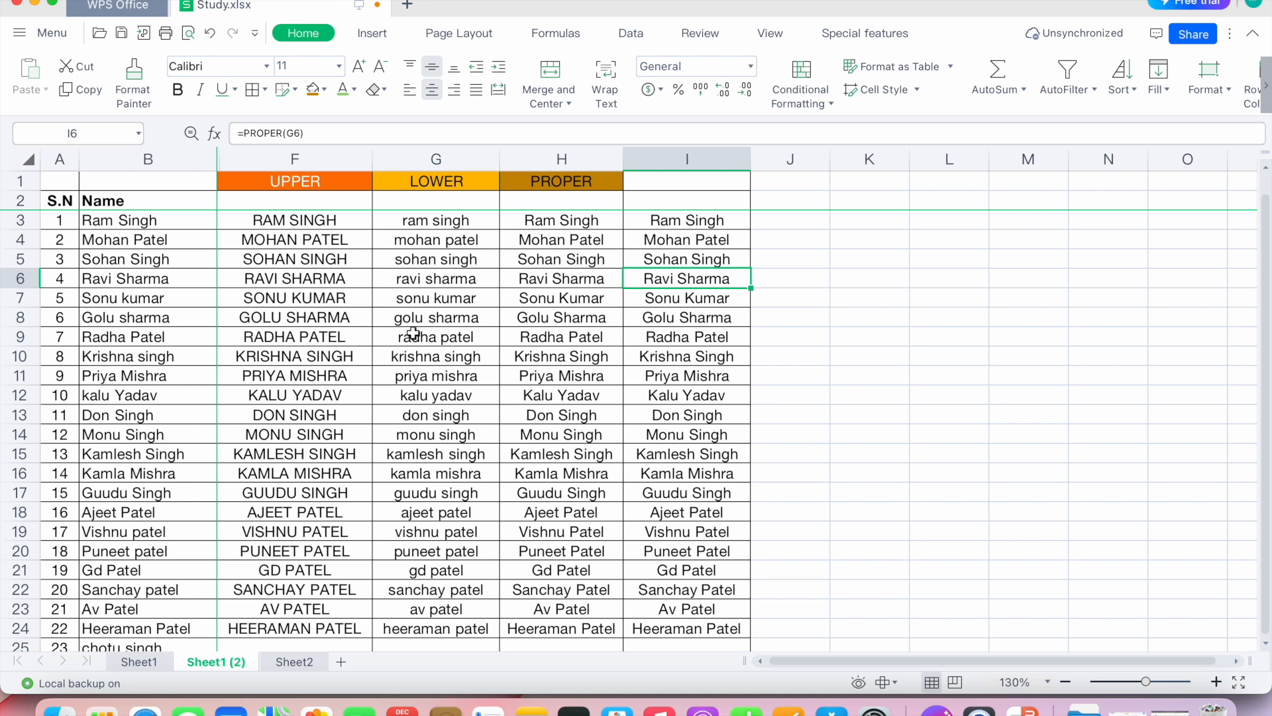
click(331, 225)
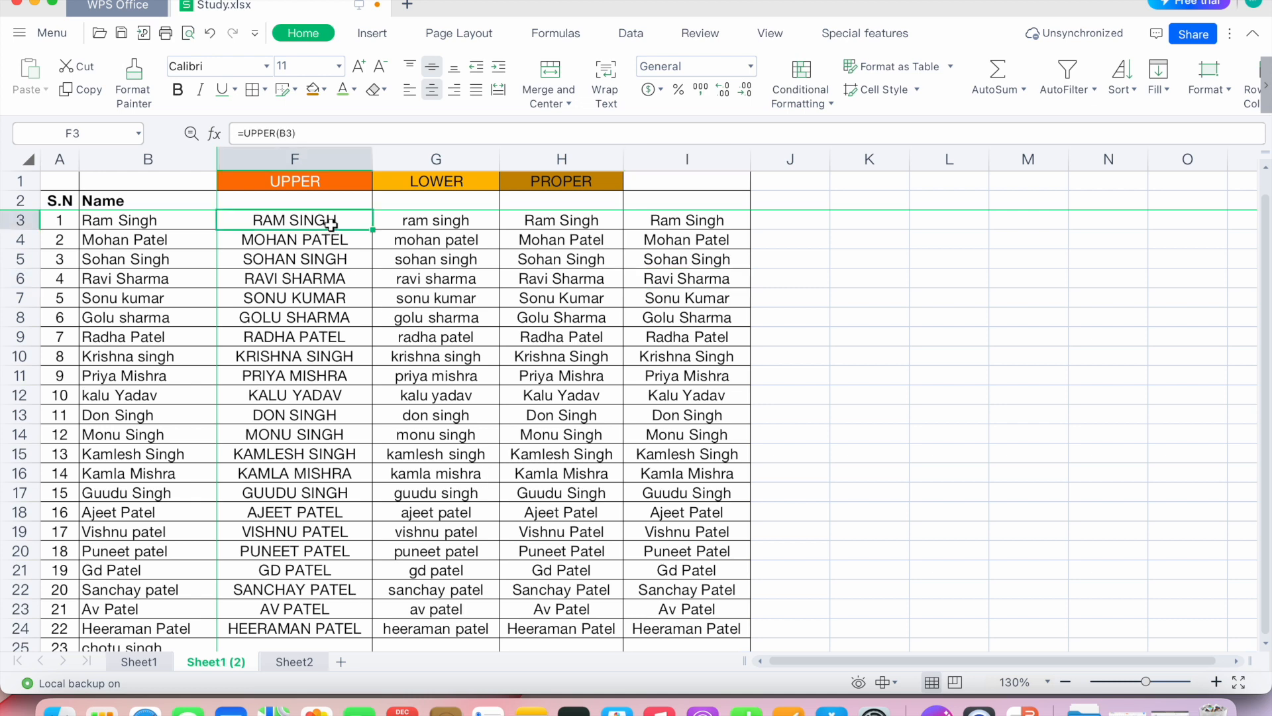